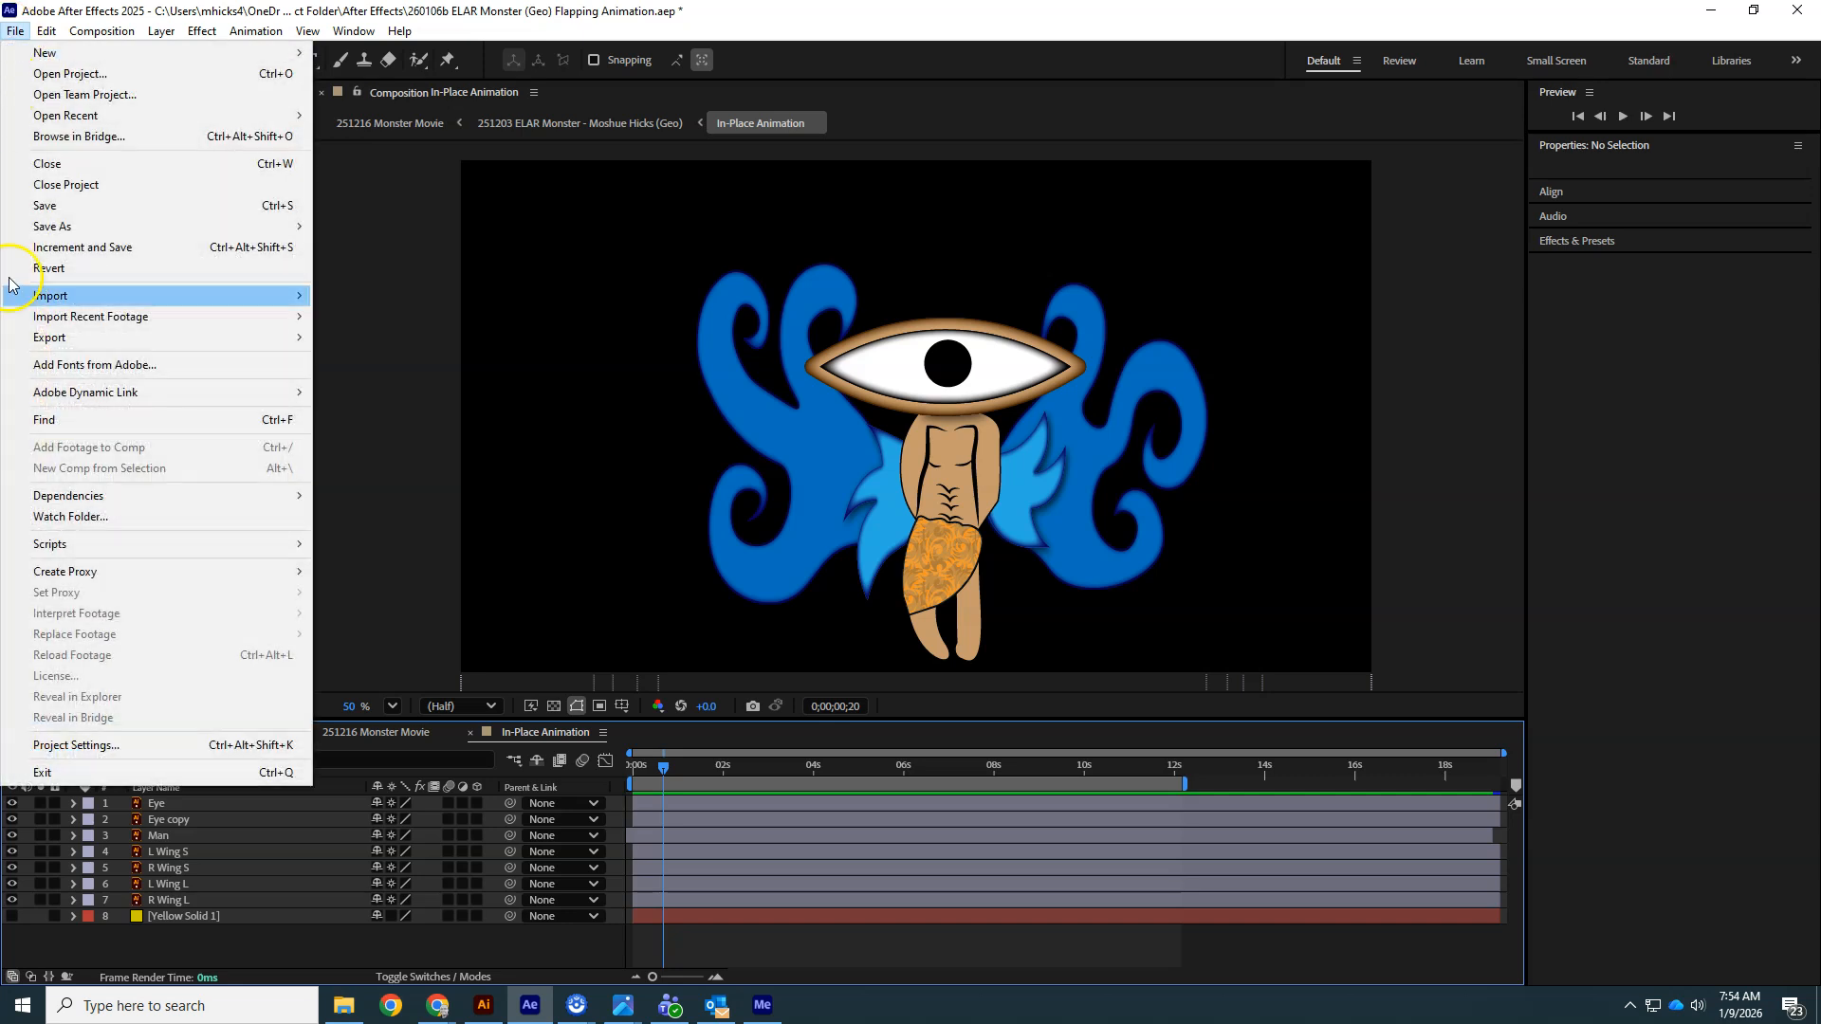
# - Add the In-Place Animation composition to the Adobe Media Encoder queue and open its export settings
pyautogui.moveTo(59, 339)
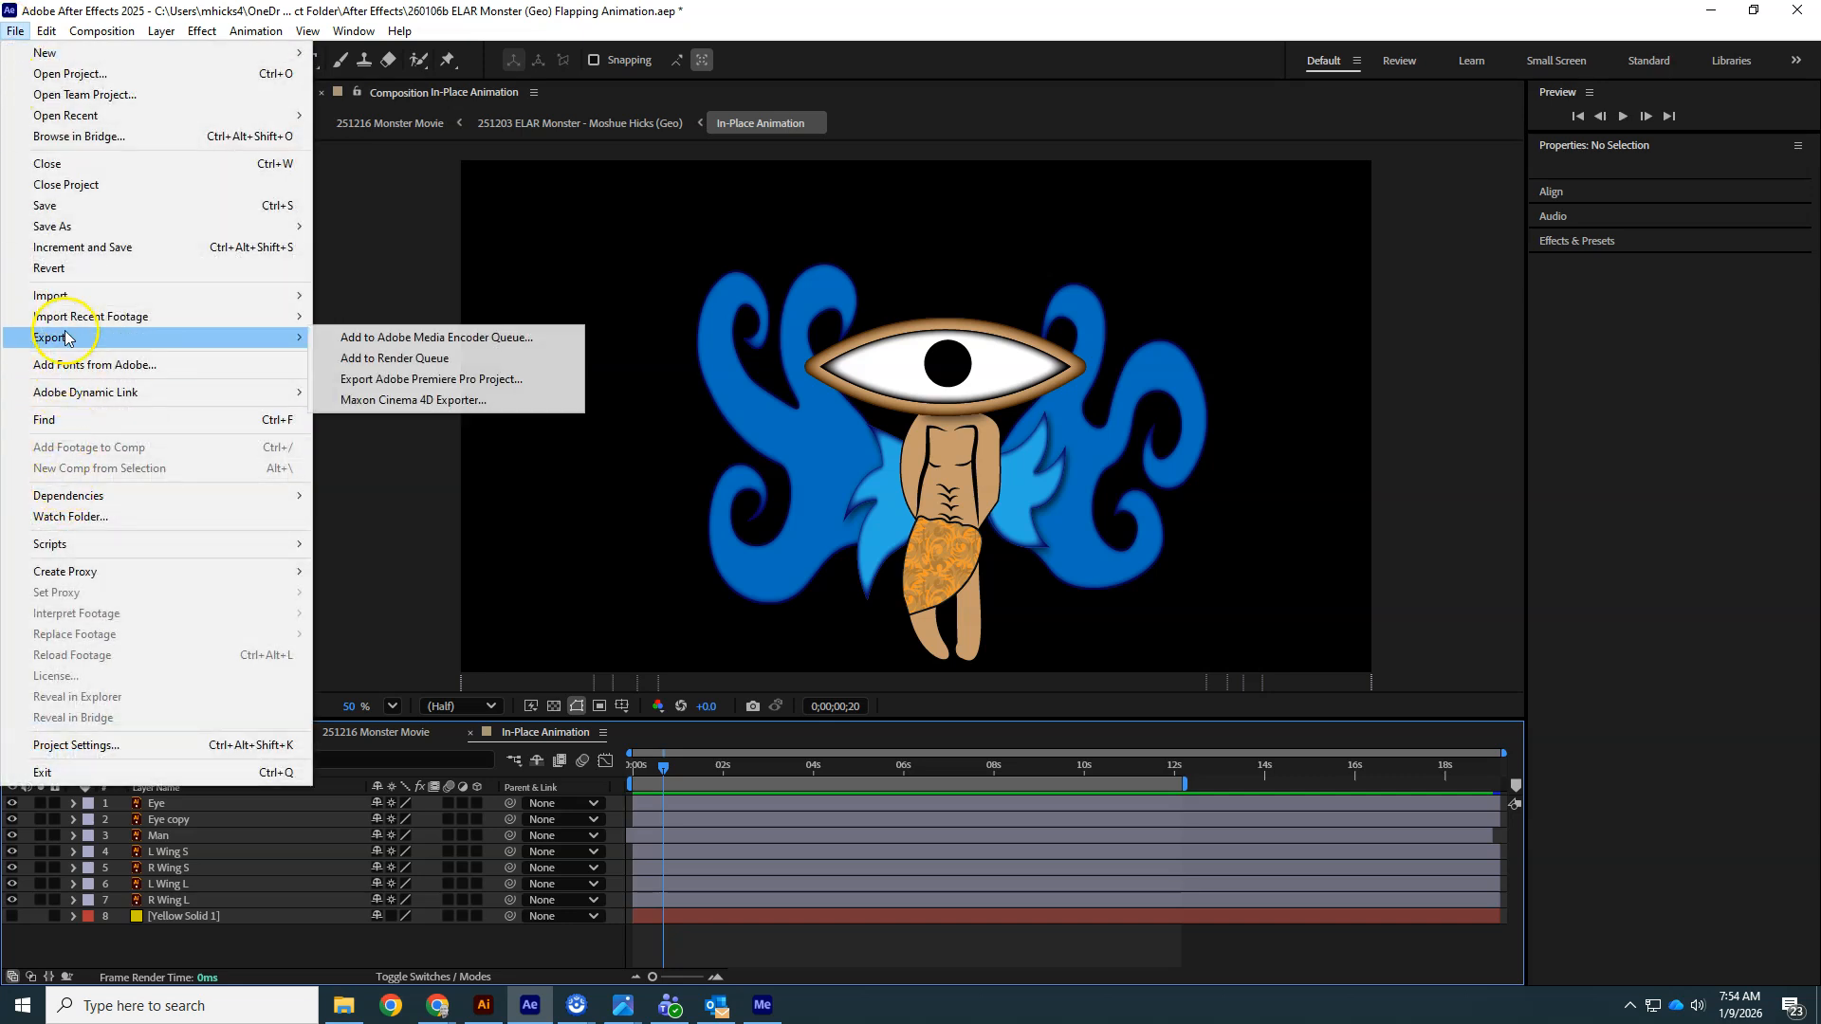
pyautogui.click(386, 345)
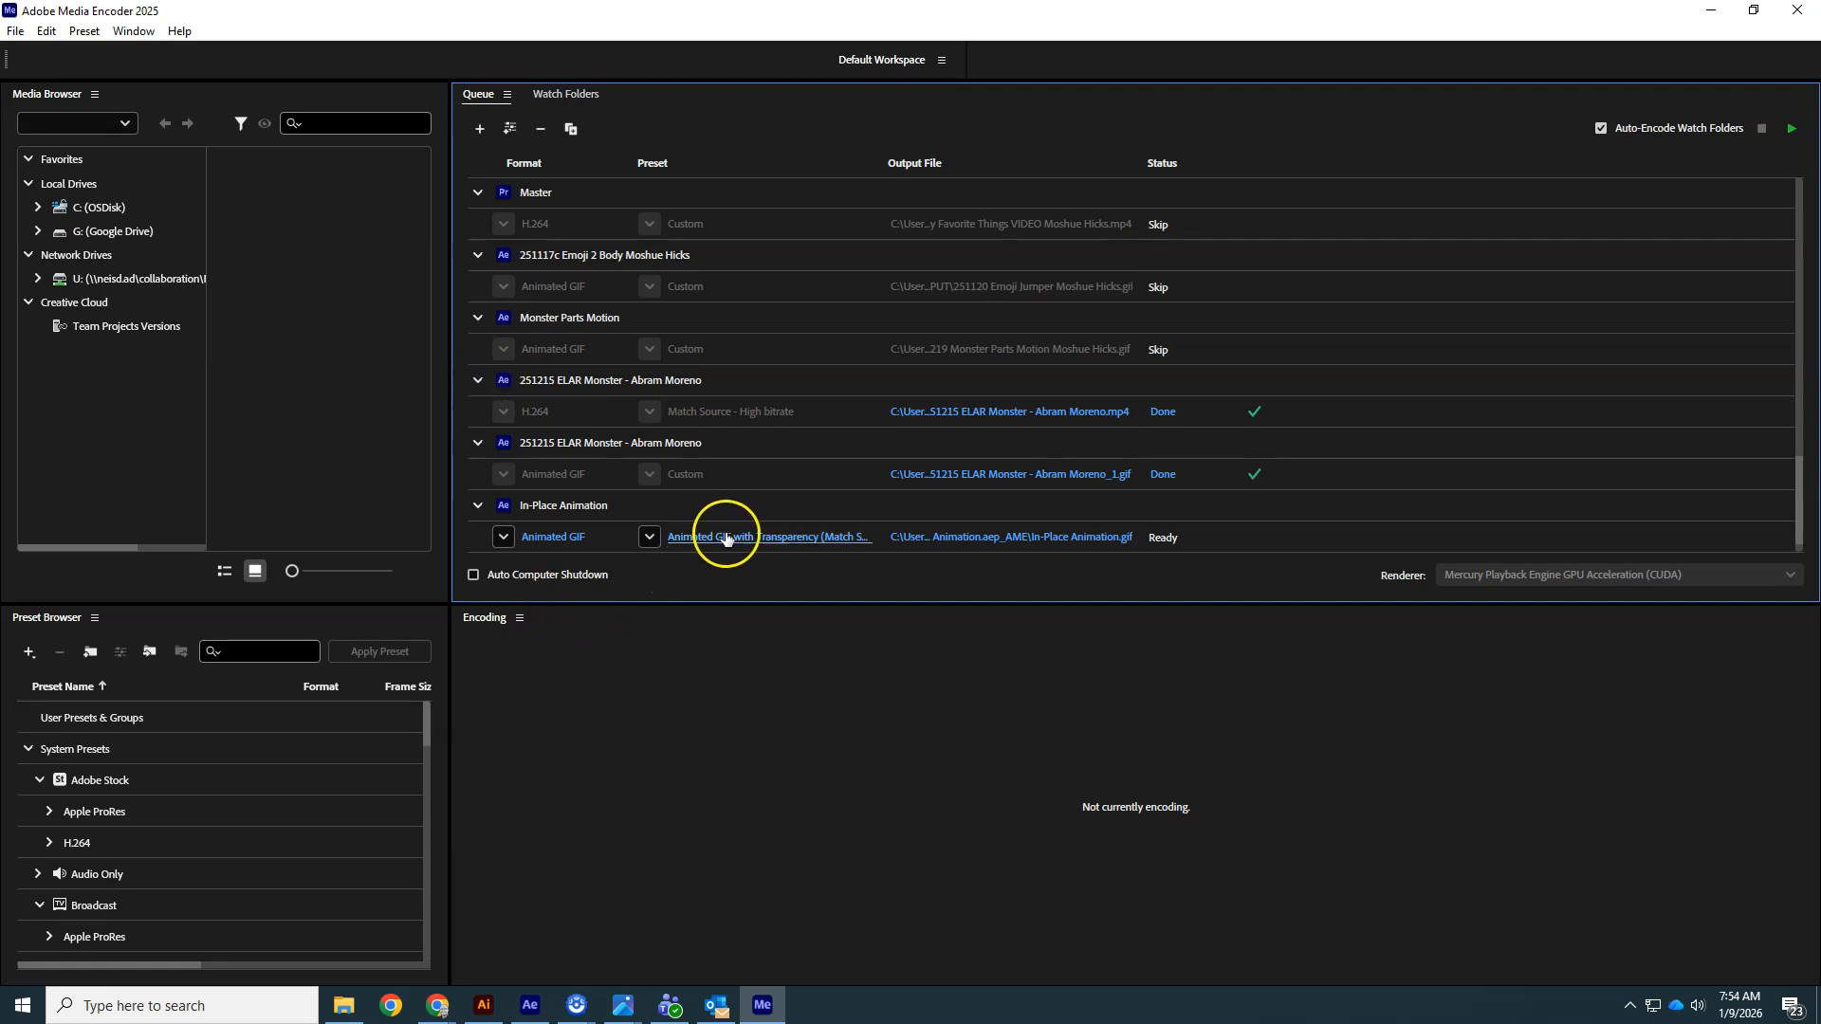
pyautogui.click(563, 541)
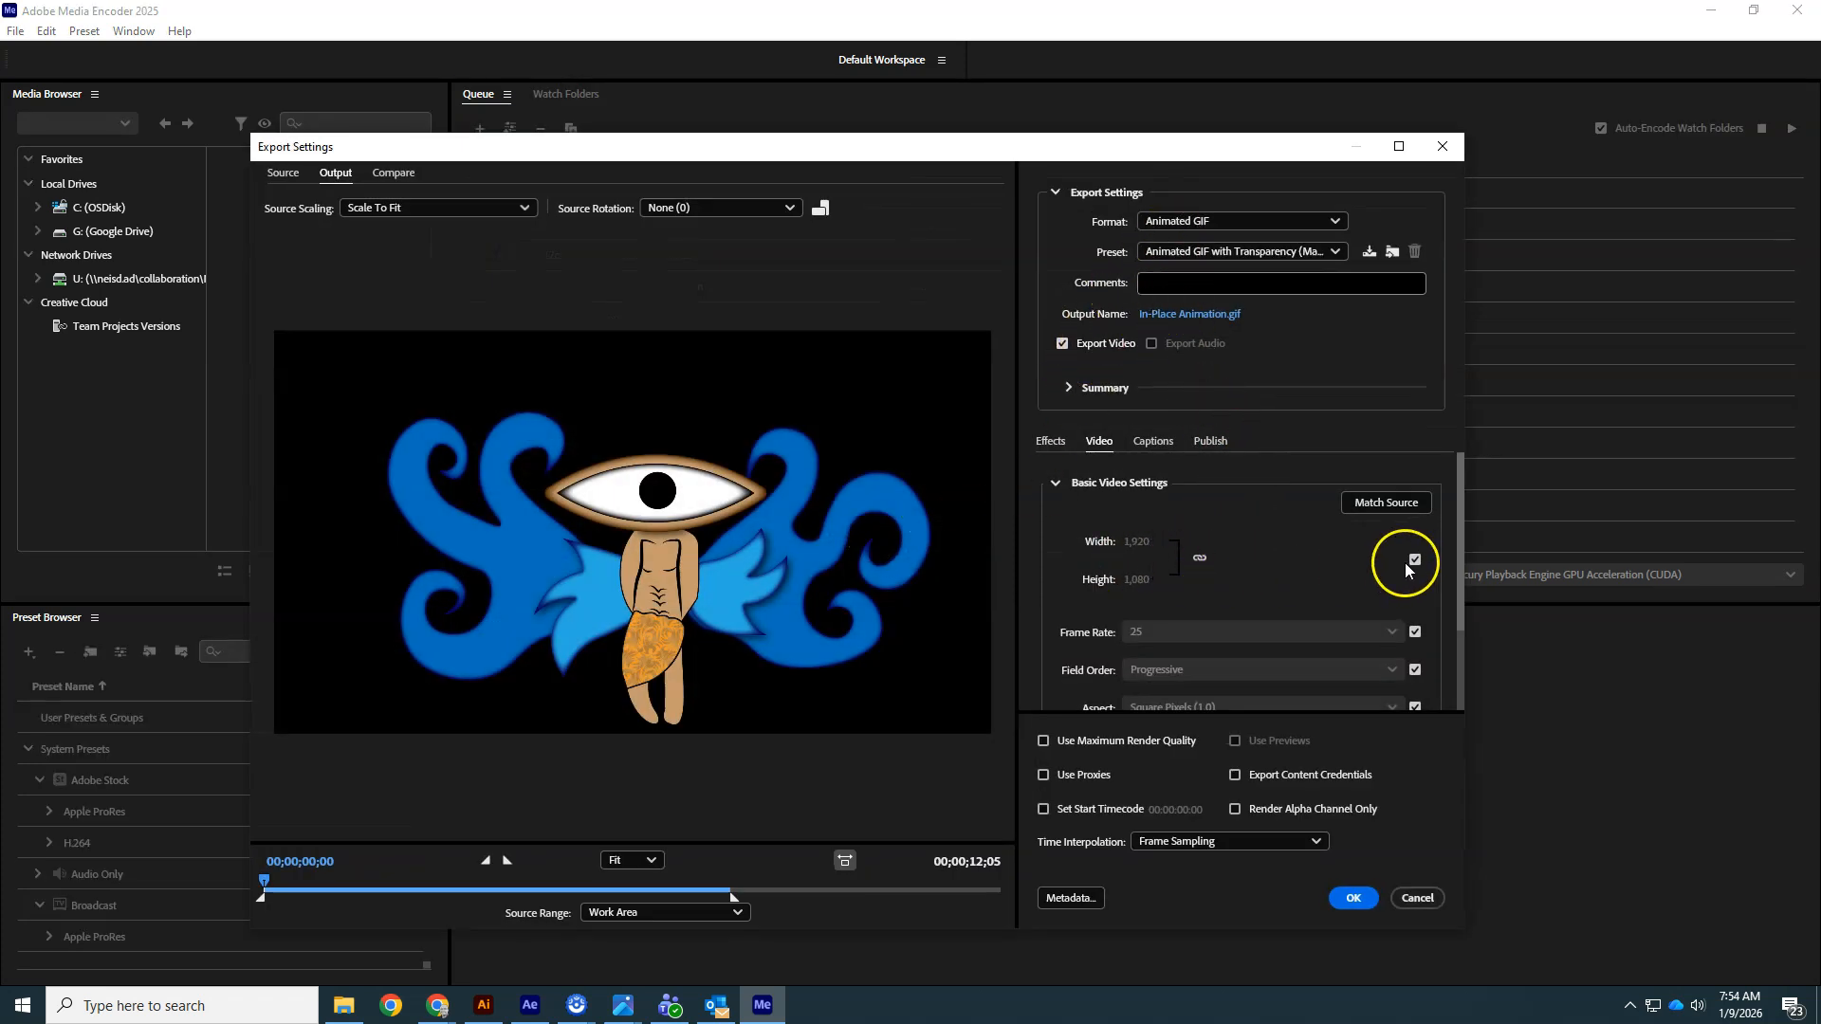
# - Stop matching the source frame size and set the output width to 300 px
pyautogui.click(1414, 562)
pyautogui.click(1138, 542)
pyautogui.write('300')
pyautogui.click(1244, 531)
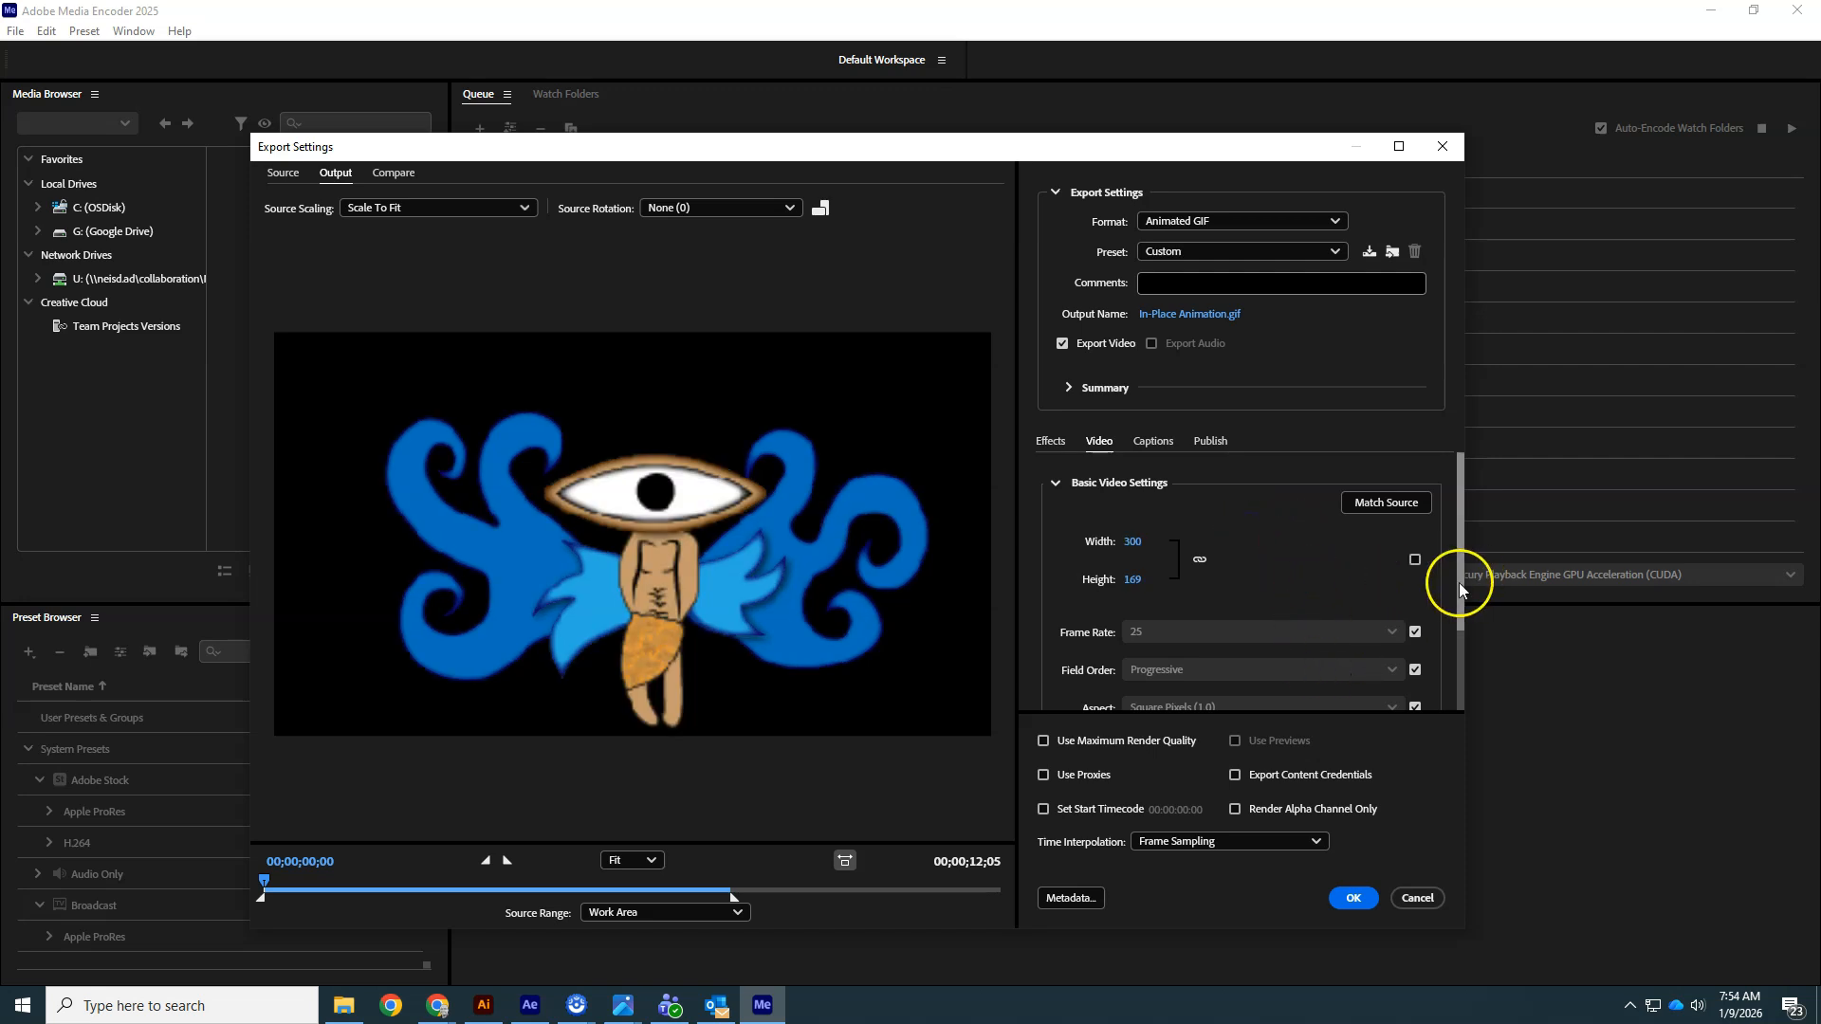
# - Set the GIF's transparency option to Hard Edges
pyautogui.scroll(-3, 1458, 583)
pyautogui.click(1173, 675)
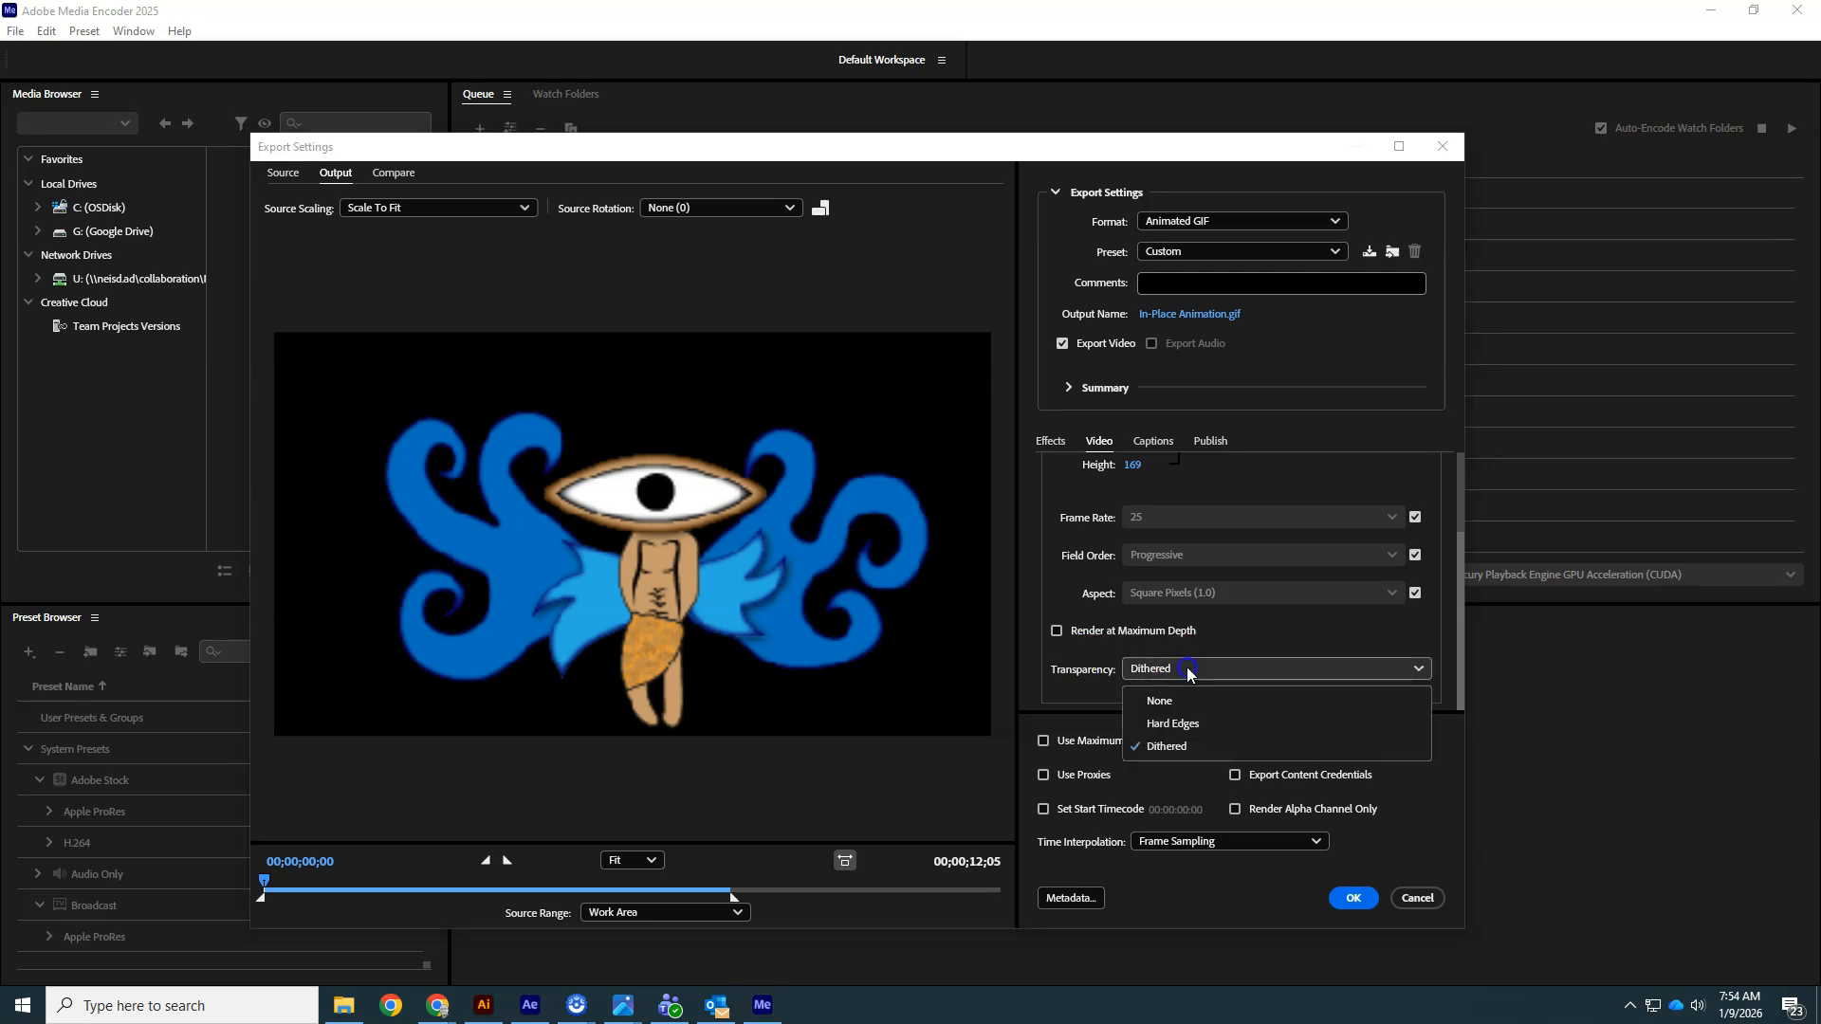
pyautogui.click(1188, 726)
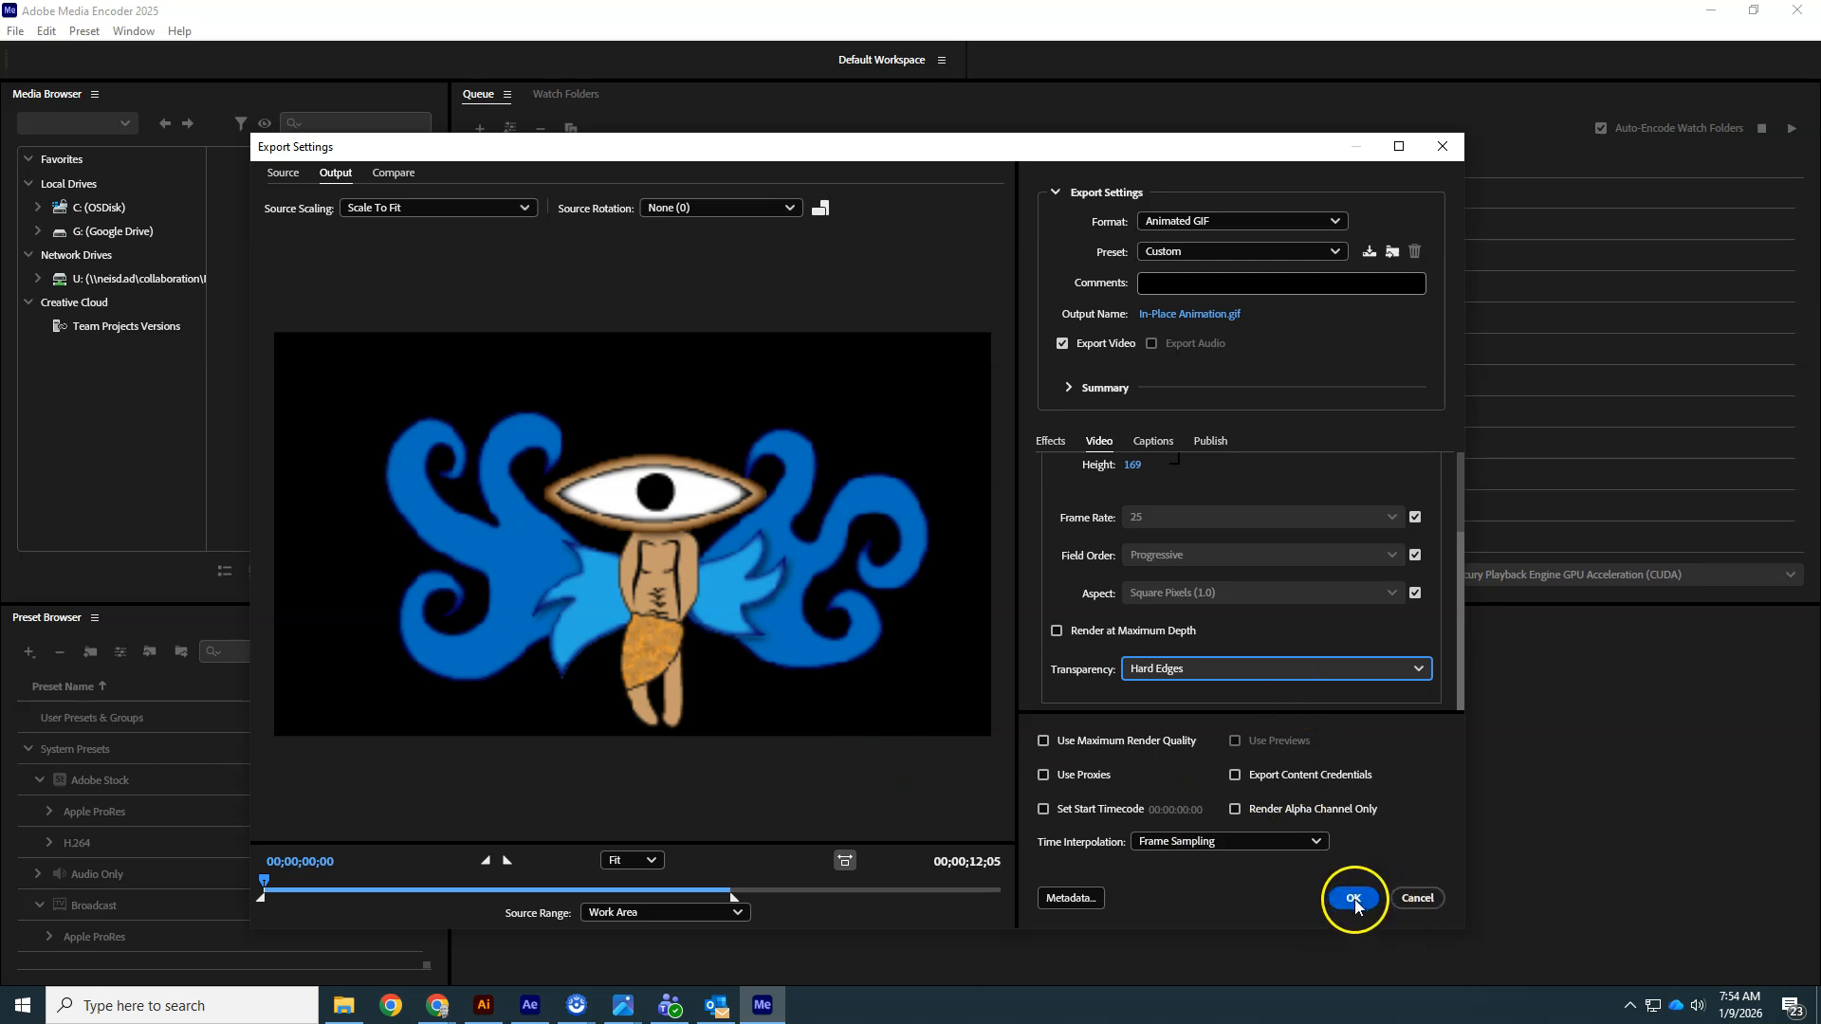
# - Save the output in the After Effects folder as 260109 Geomonster Animation followed by the creator's name, and confirm the export settings
pyautogui.click(1166, 316)
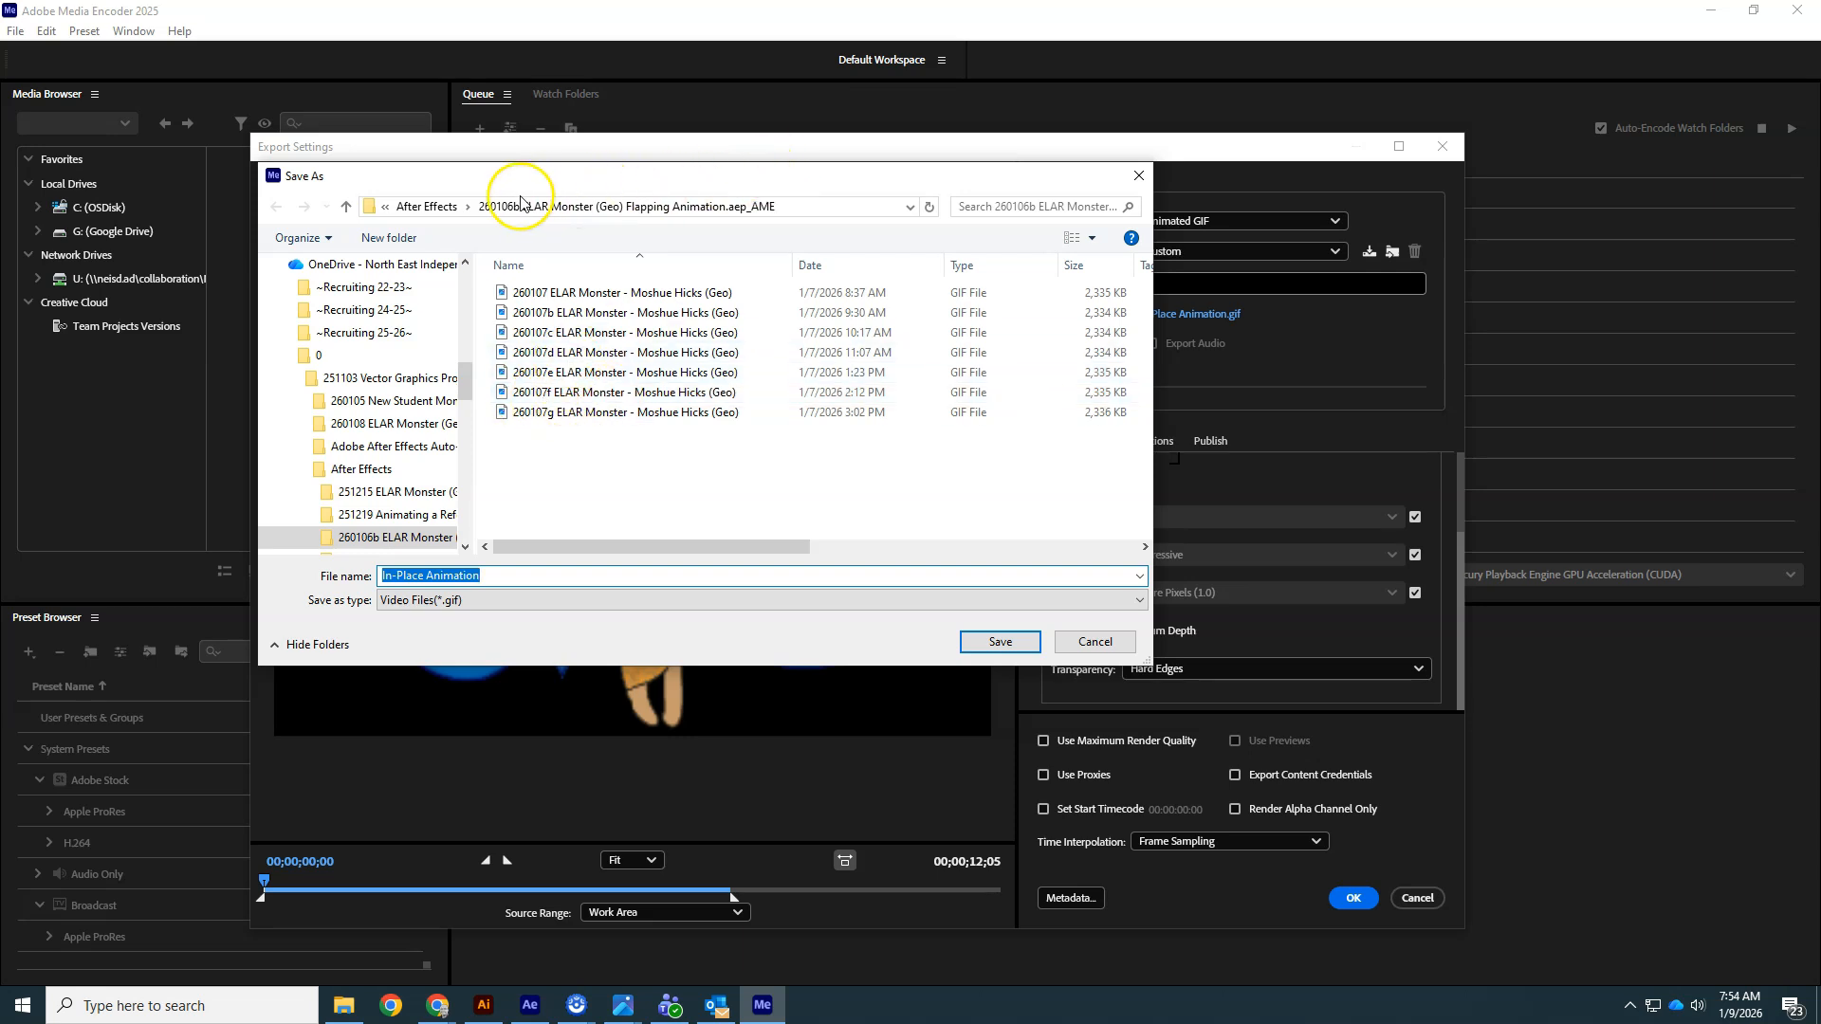
pyautogui.click(425, 207)
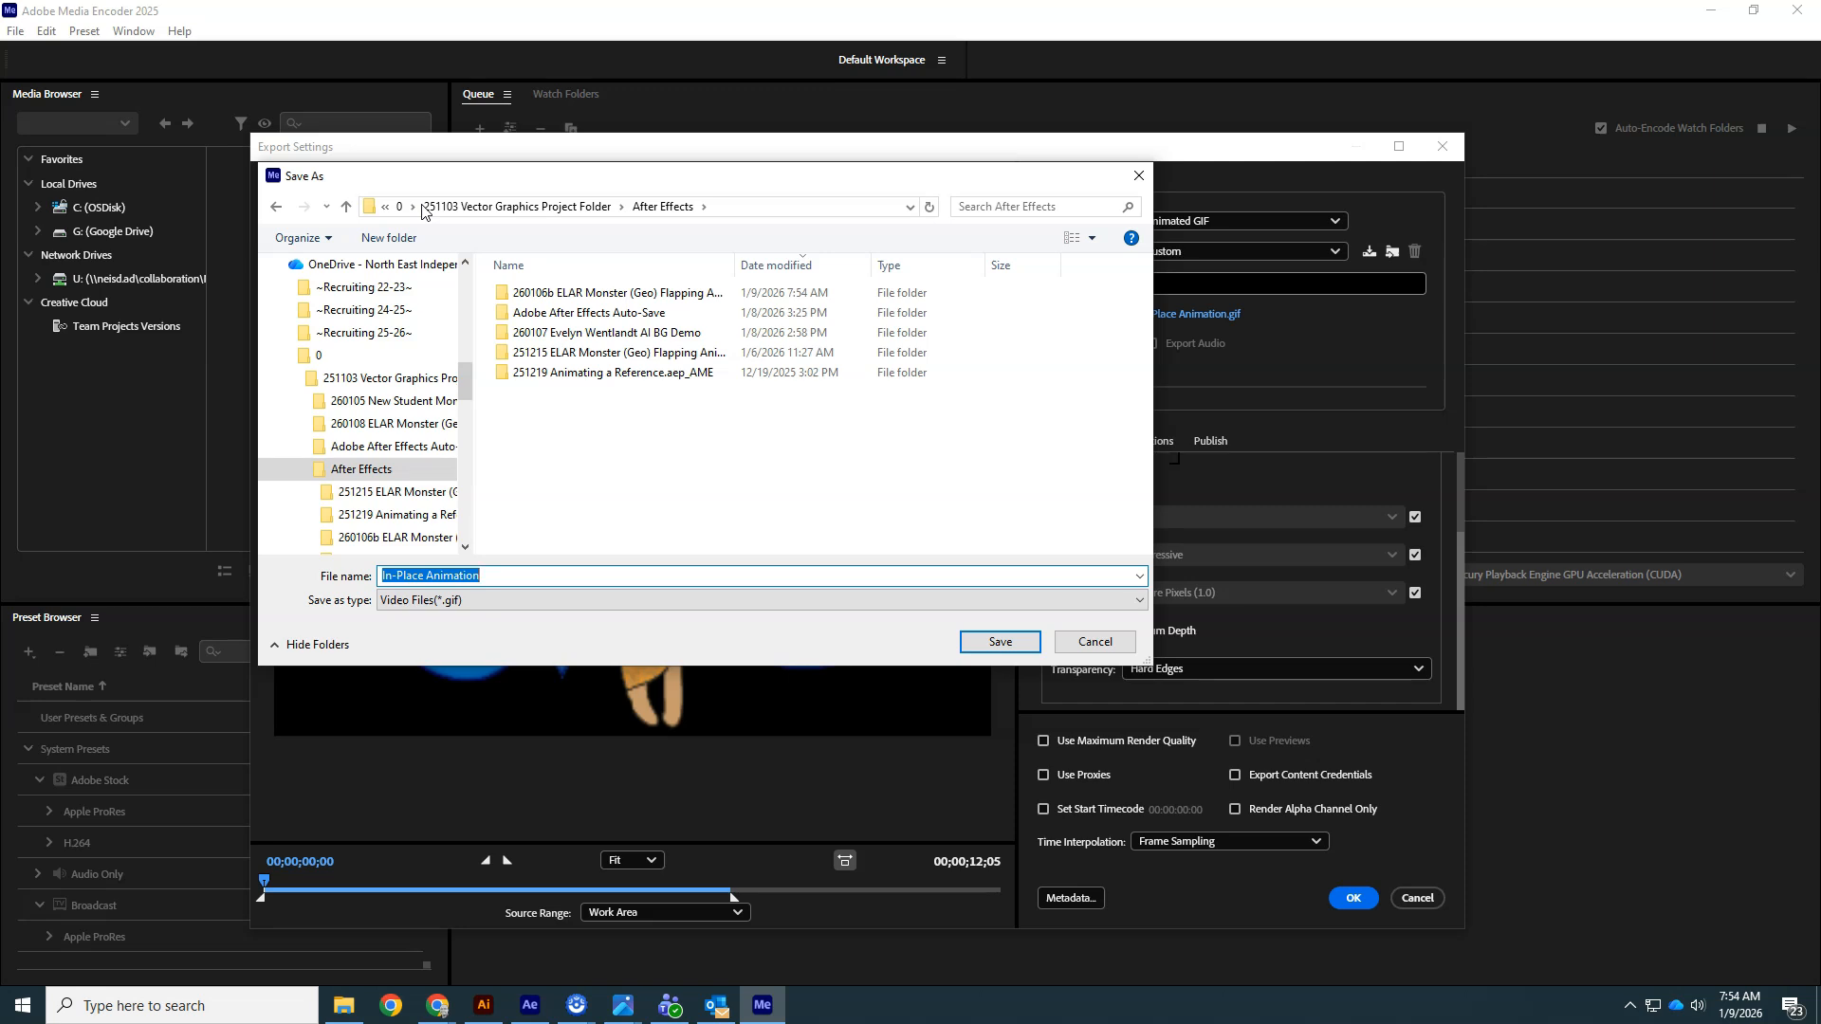
pyautogui.moveTo(735, 265); pyautogui.dragTo(856, 280)
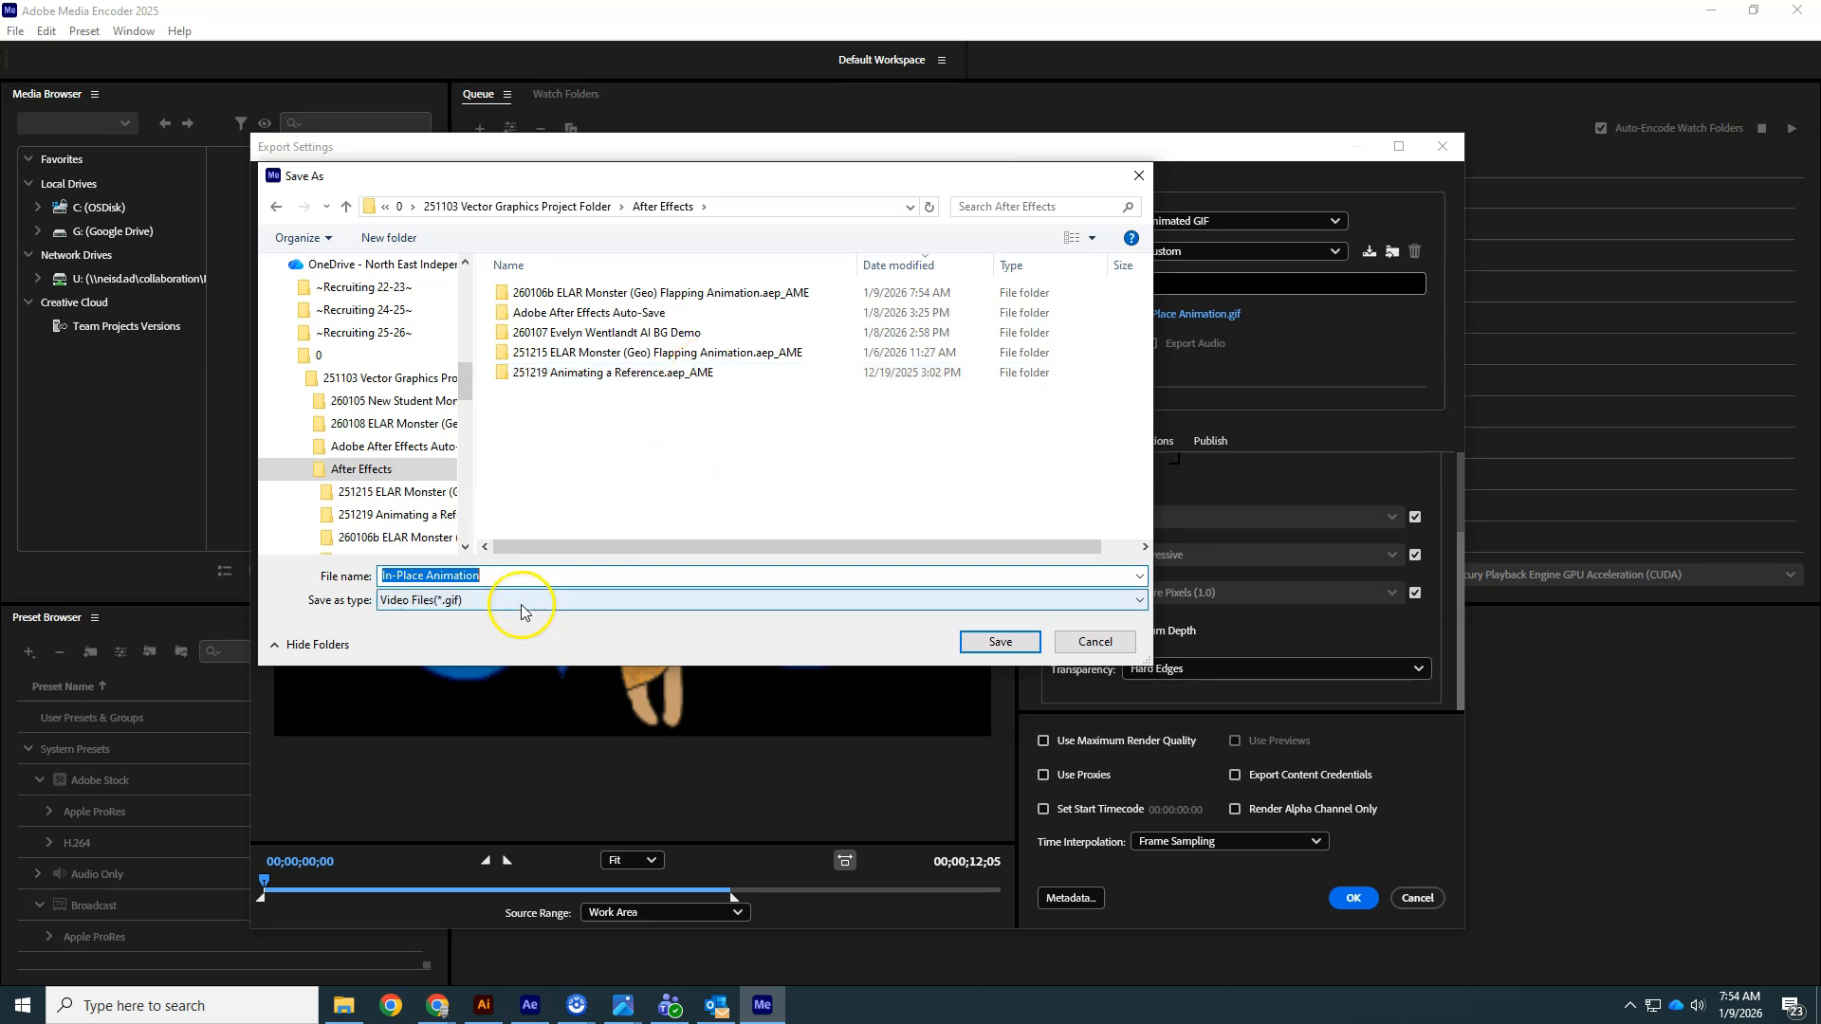
pyautogui.click(531, 578)
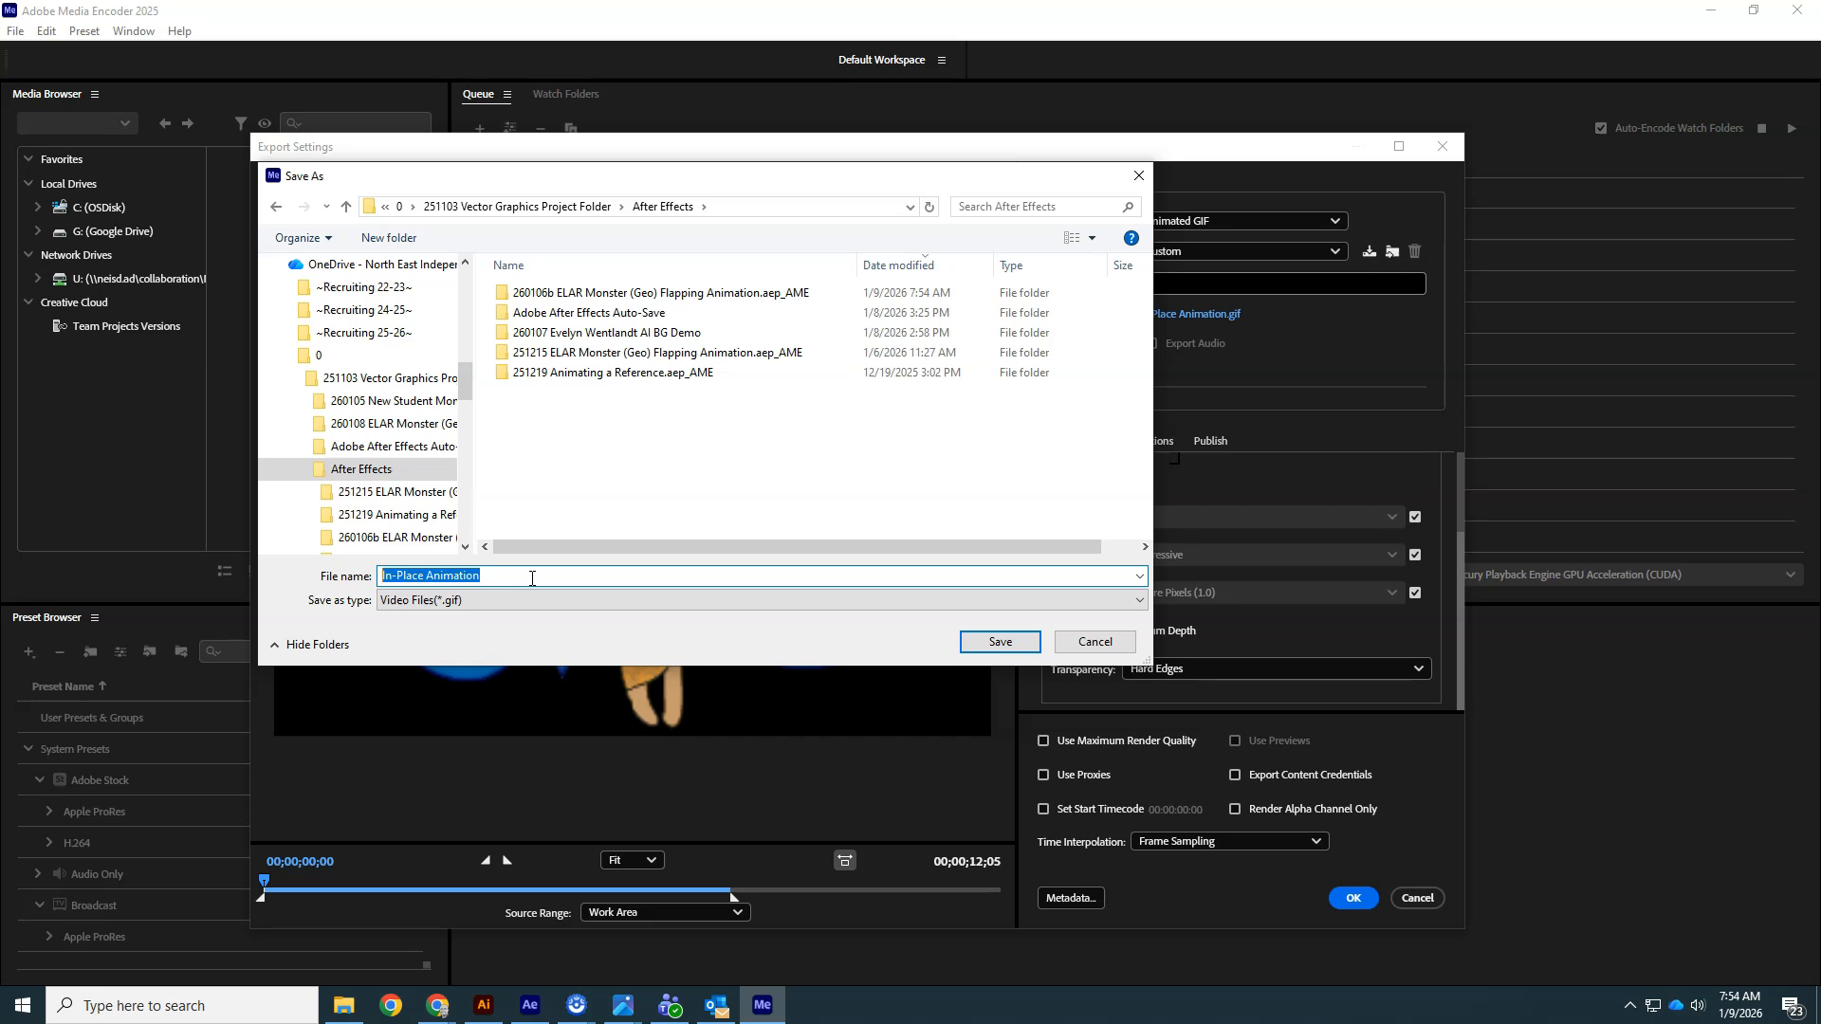
pyautogui.write('260109 Geomonster')
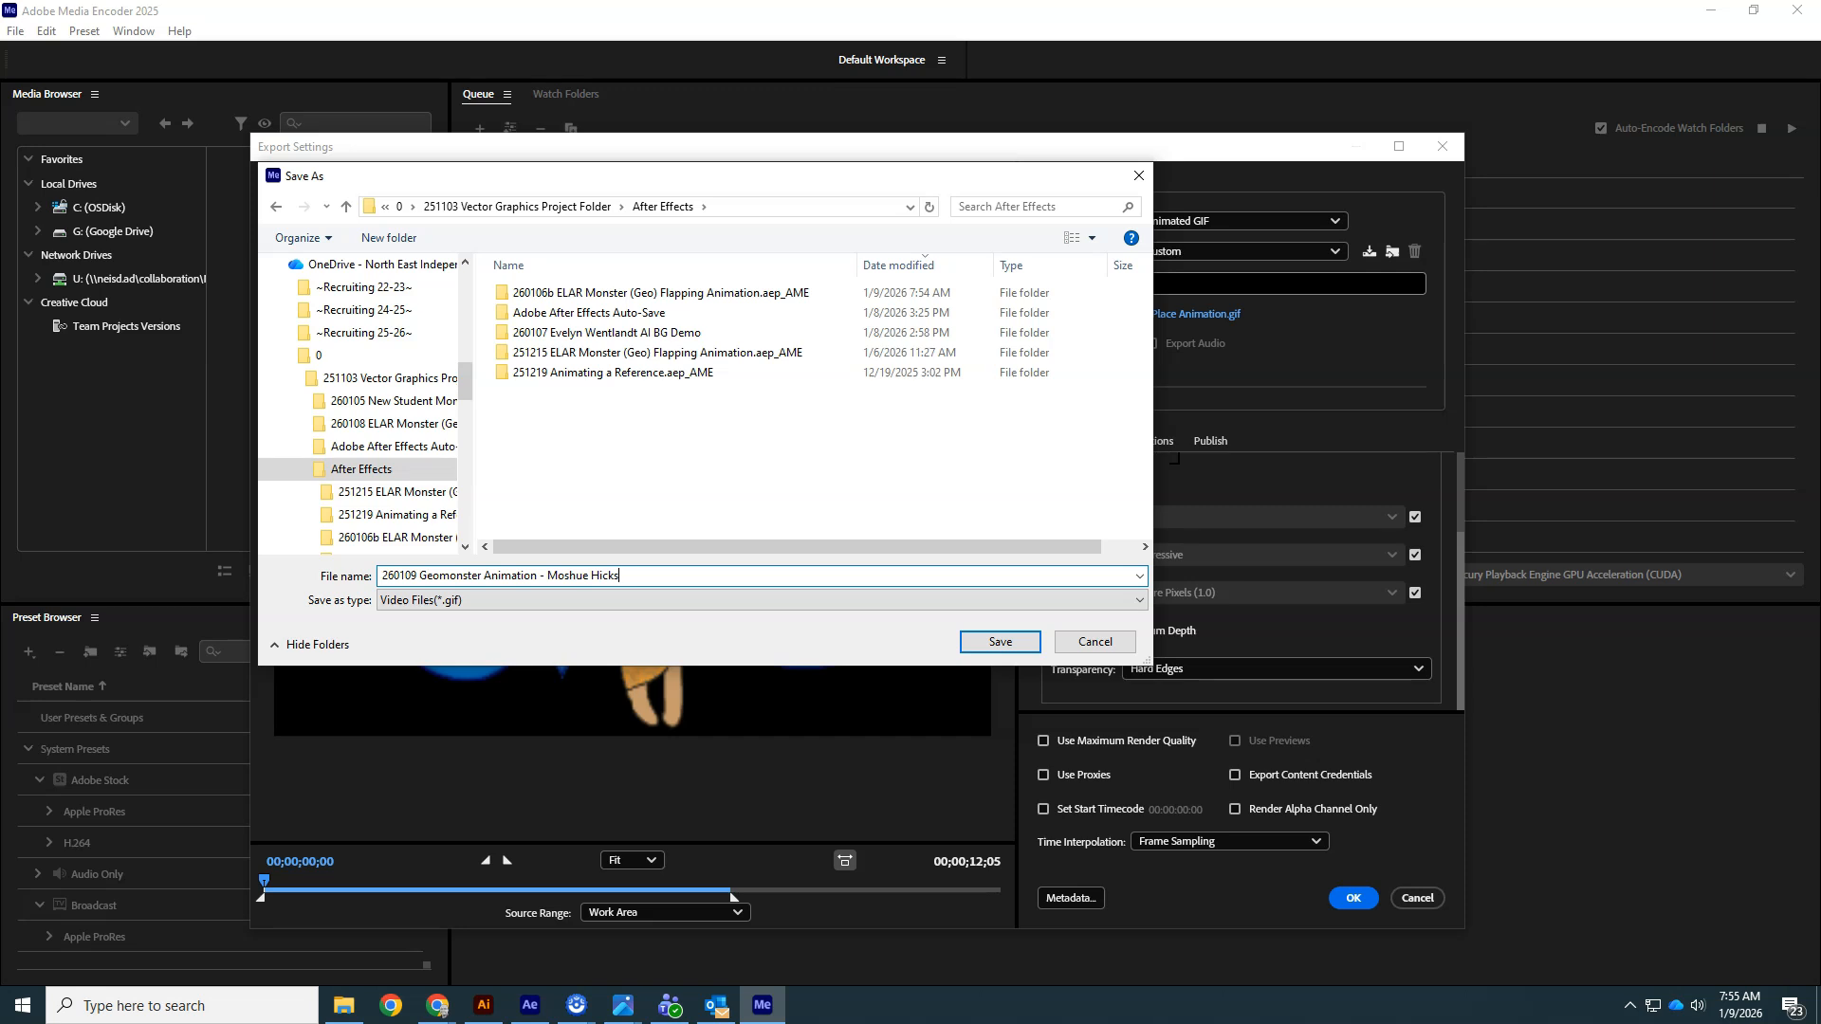
pyautogui.click(1000, 643)
pyautogui.click(1332, 884)
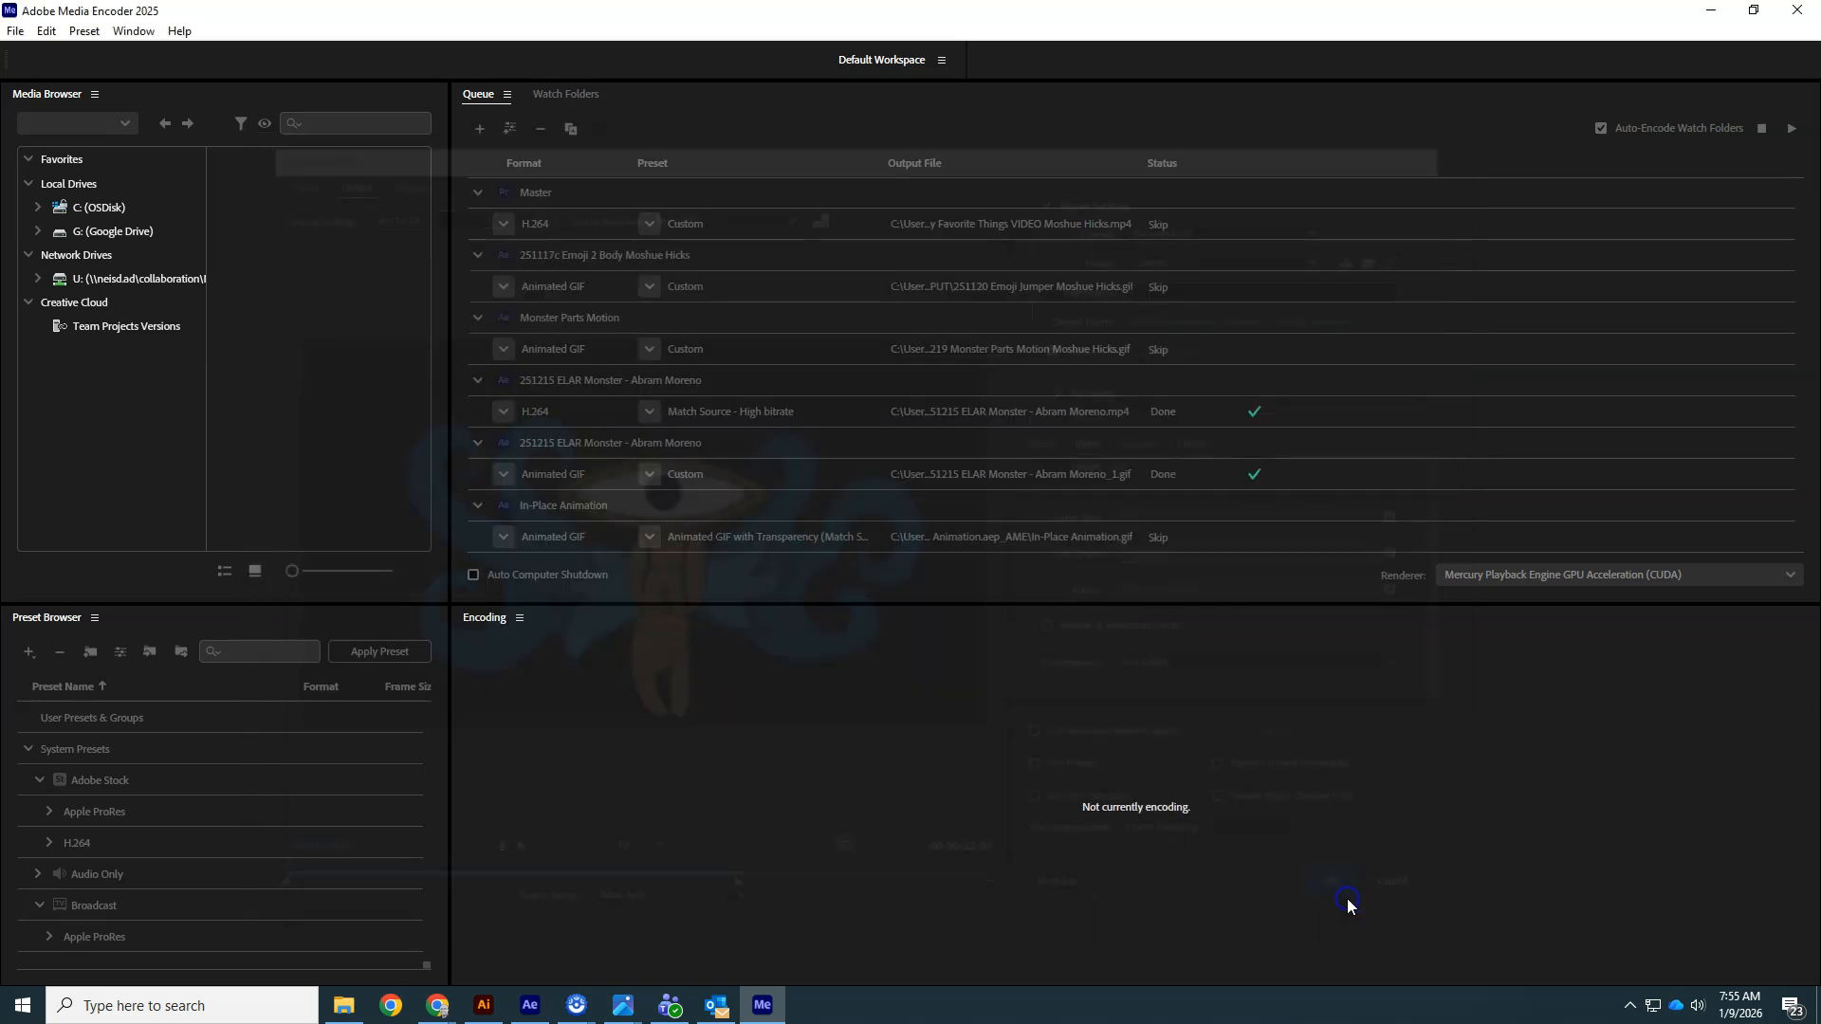
# - Start encoding the queue
pyautogui.click(1791, 130)
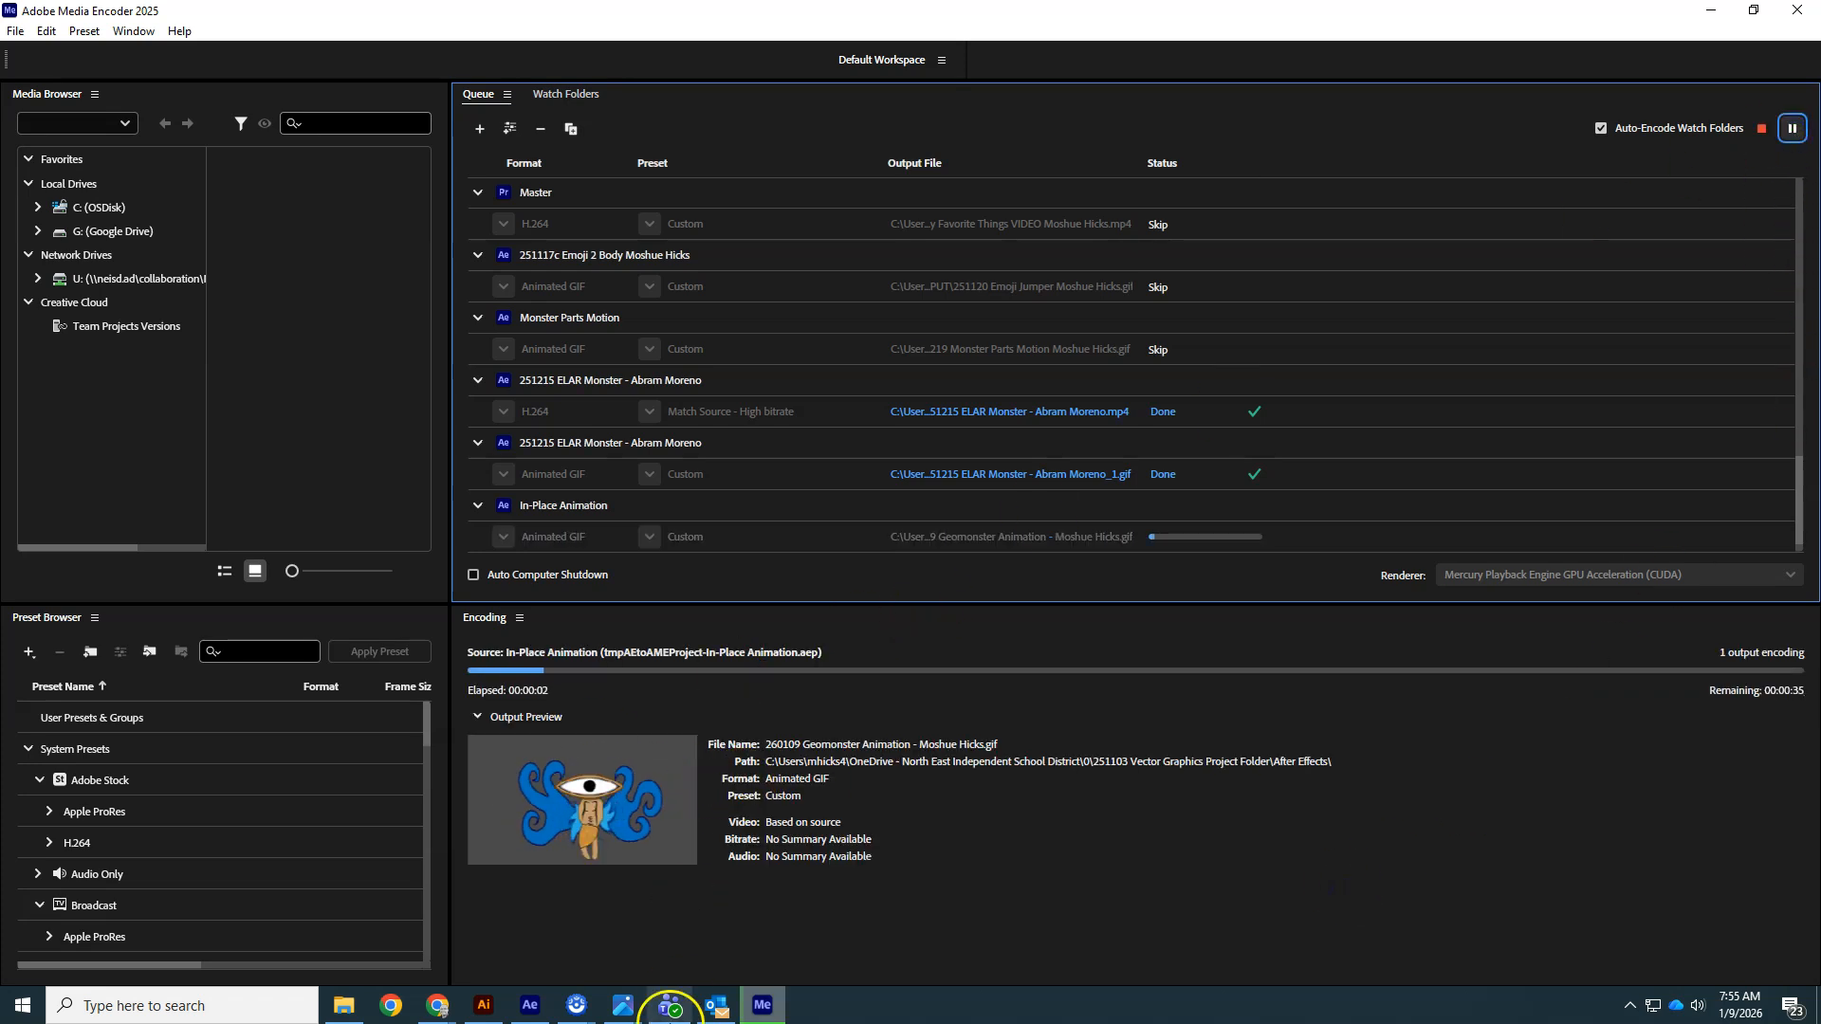
# - Return to the composition and delete the Yellow Solid 1 layer
pyautogui.click(529, 1013)
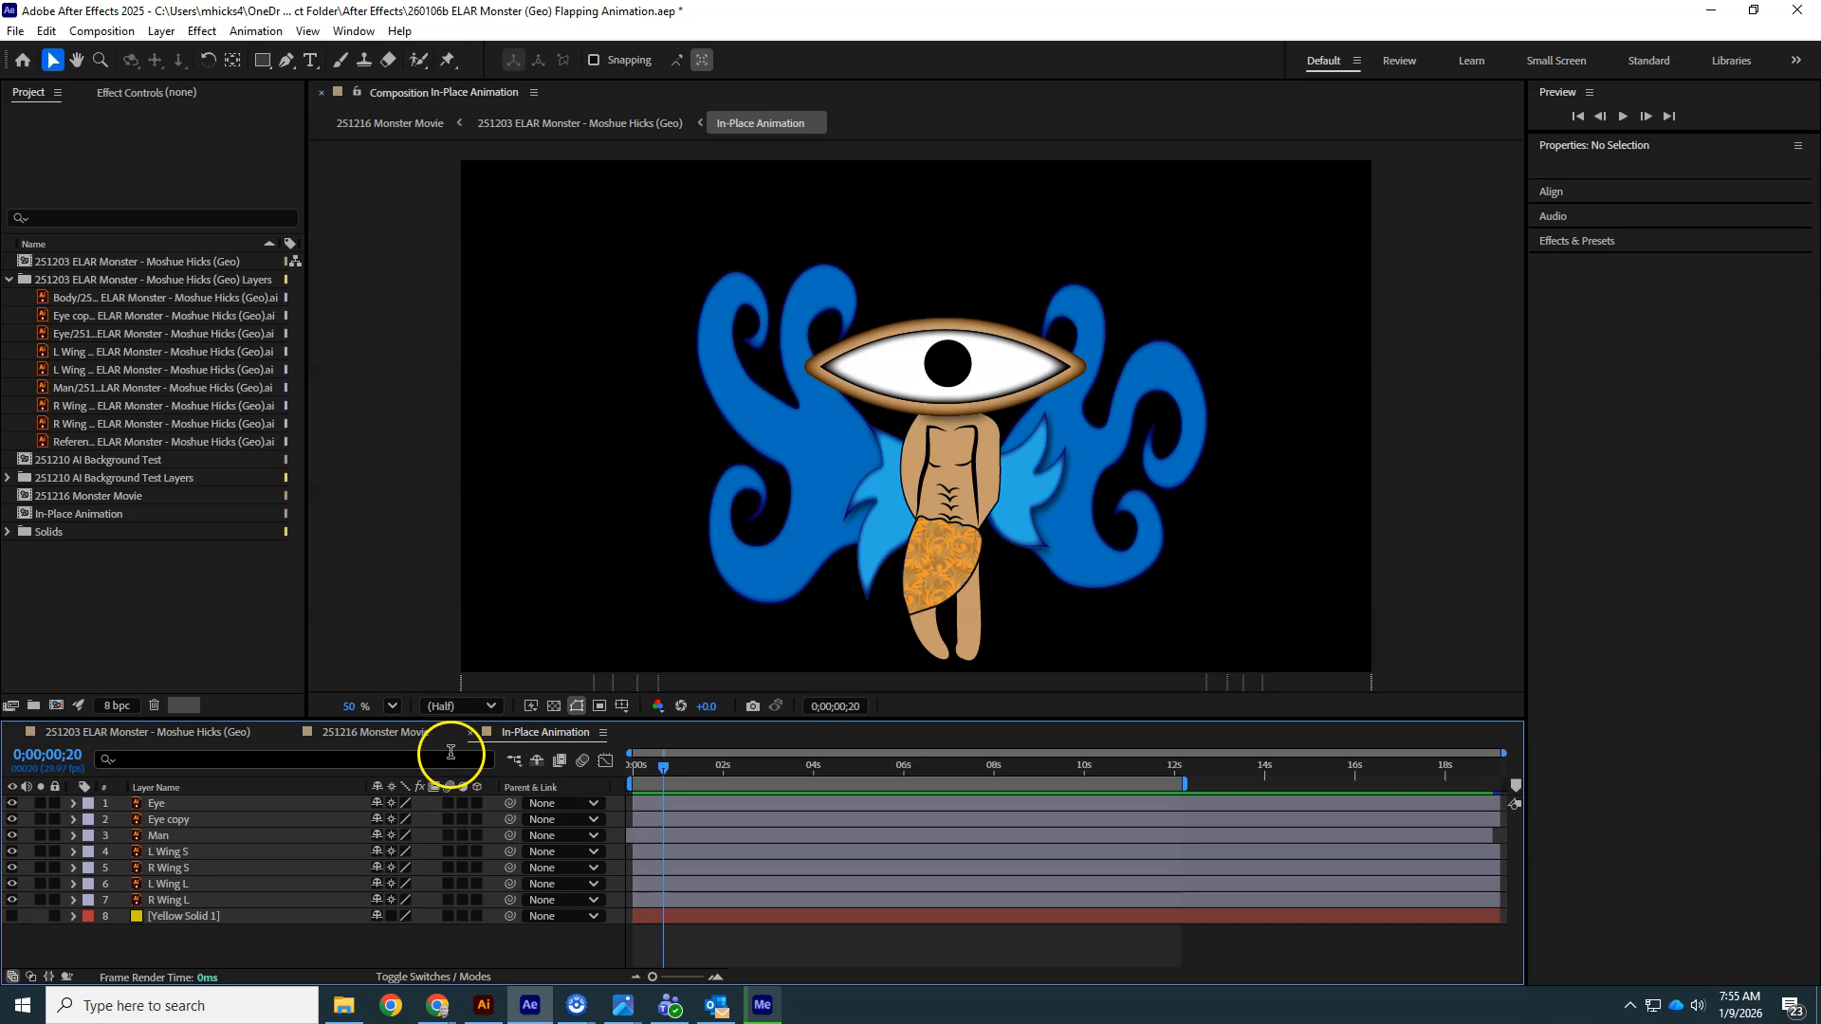
pyautogui.click(184, 916)
pyautogui.click(12, 916)
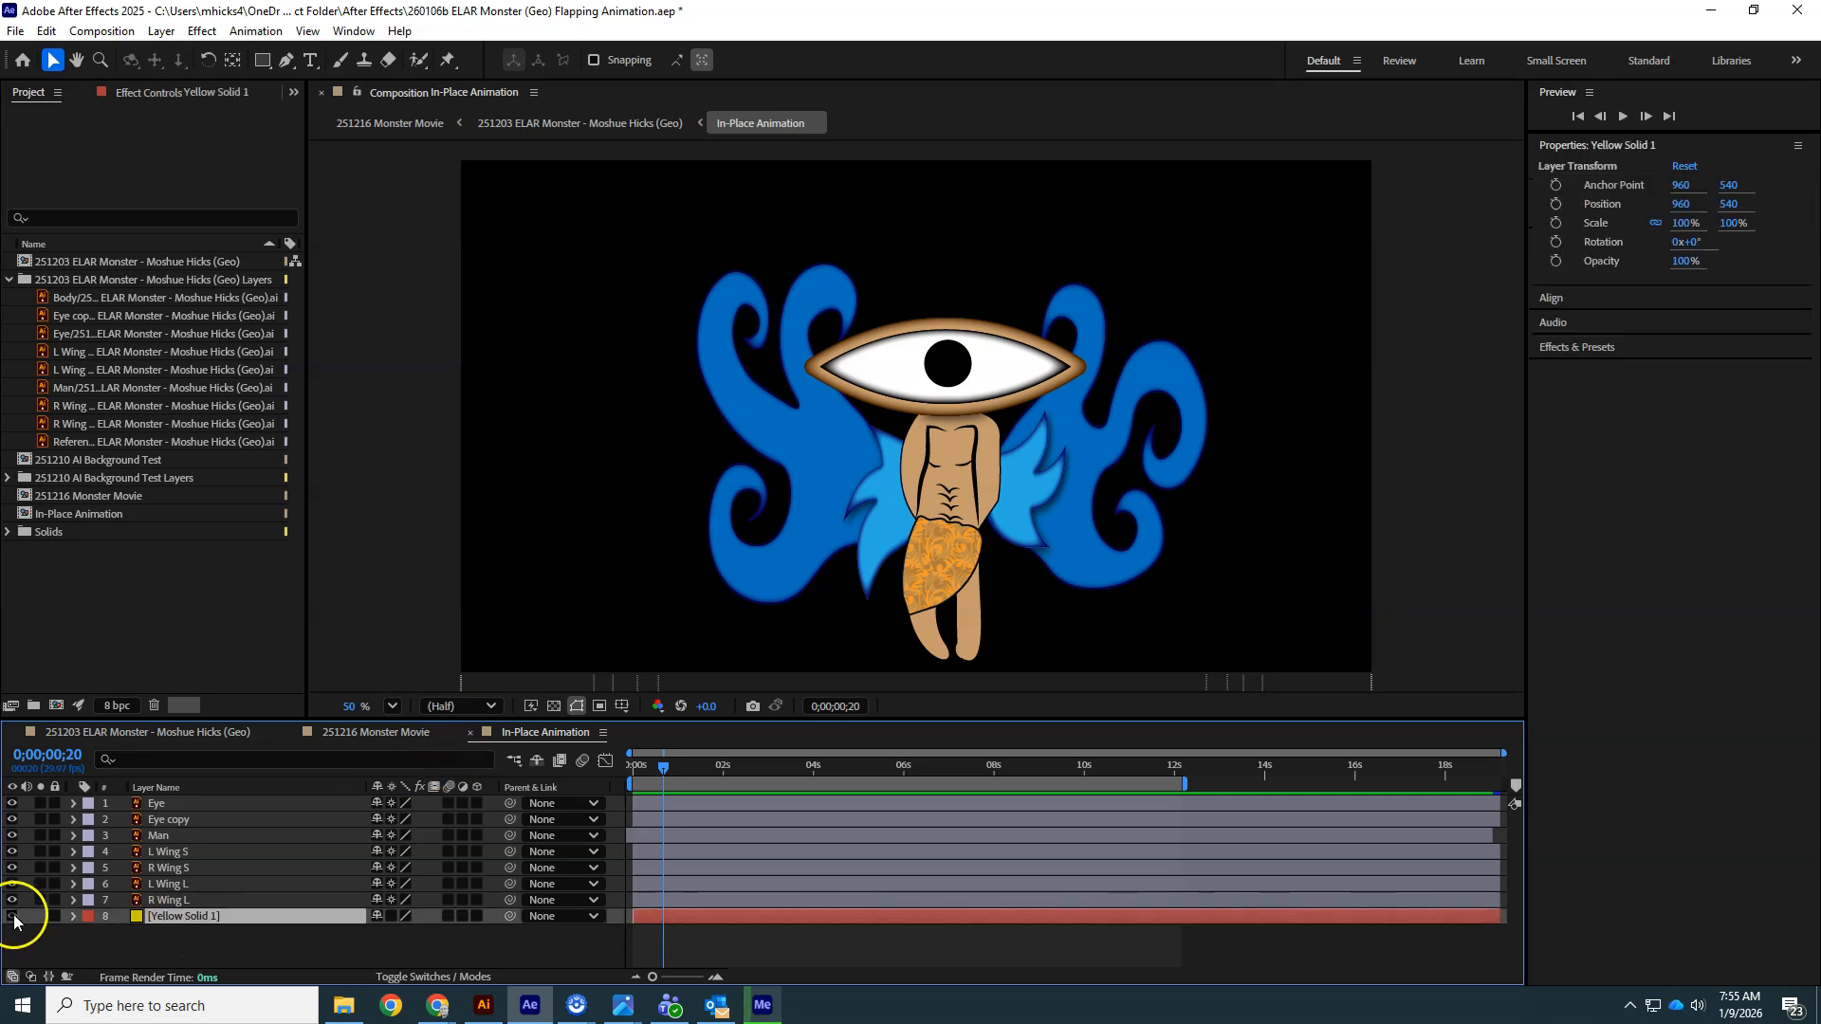
pyautogui.click(159, 927)
pyautogui.press('Delete')
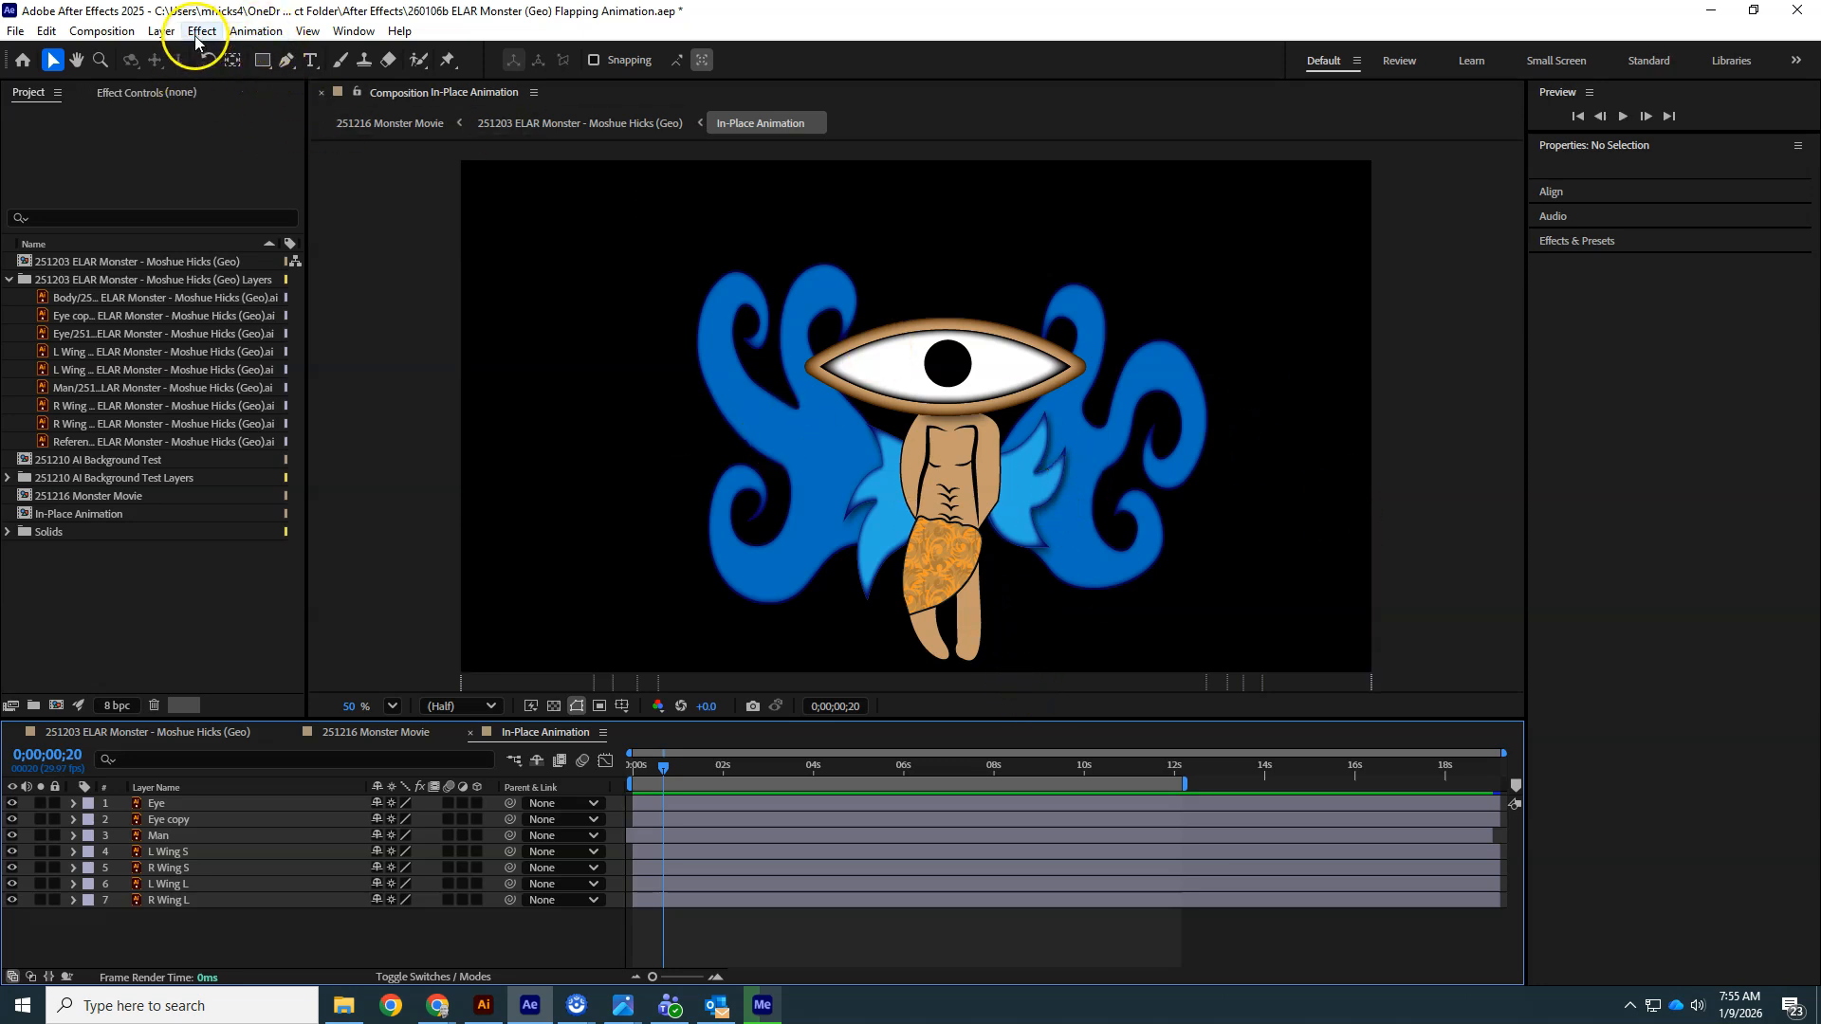
# - Create a new green solid layer and move it to the bottom of the layer stack
pyautogui.click(161, 30)
pyautogui.moveTo(166, 51)
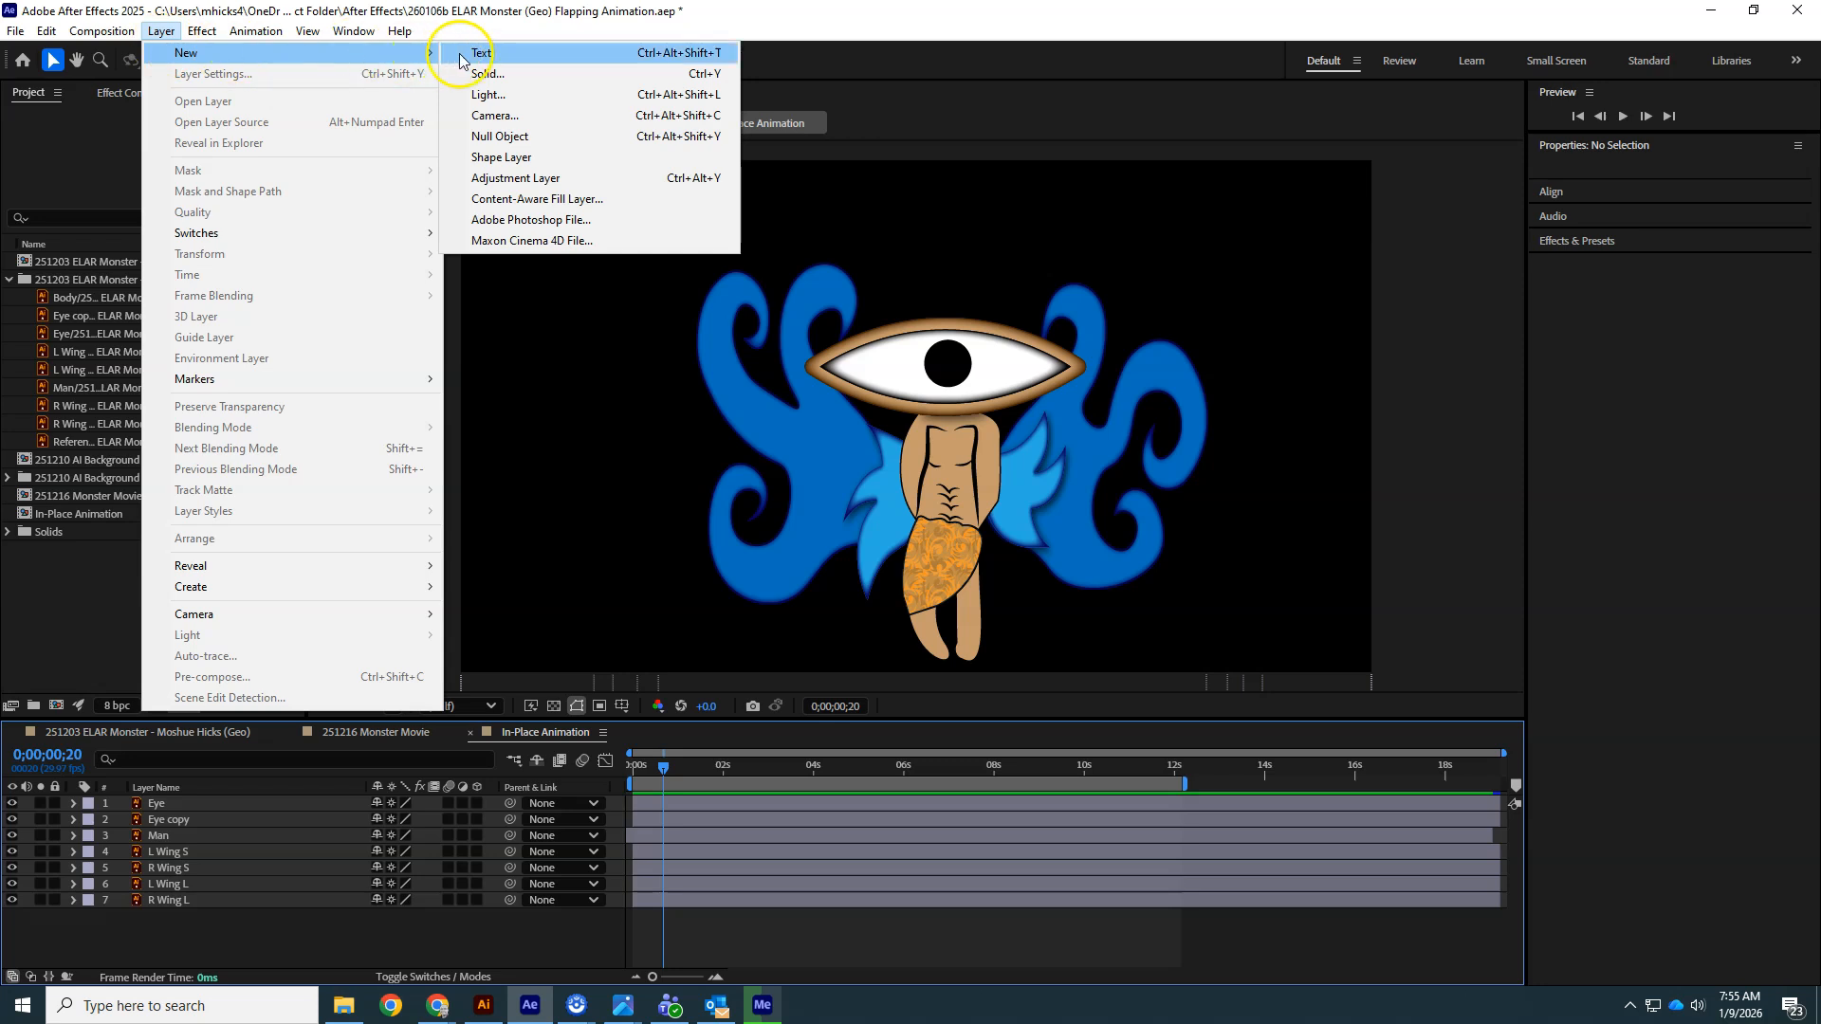
pyautogui.click(487, 73)
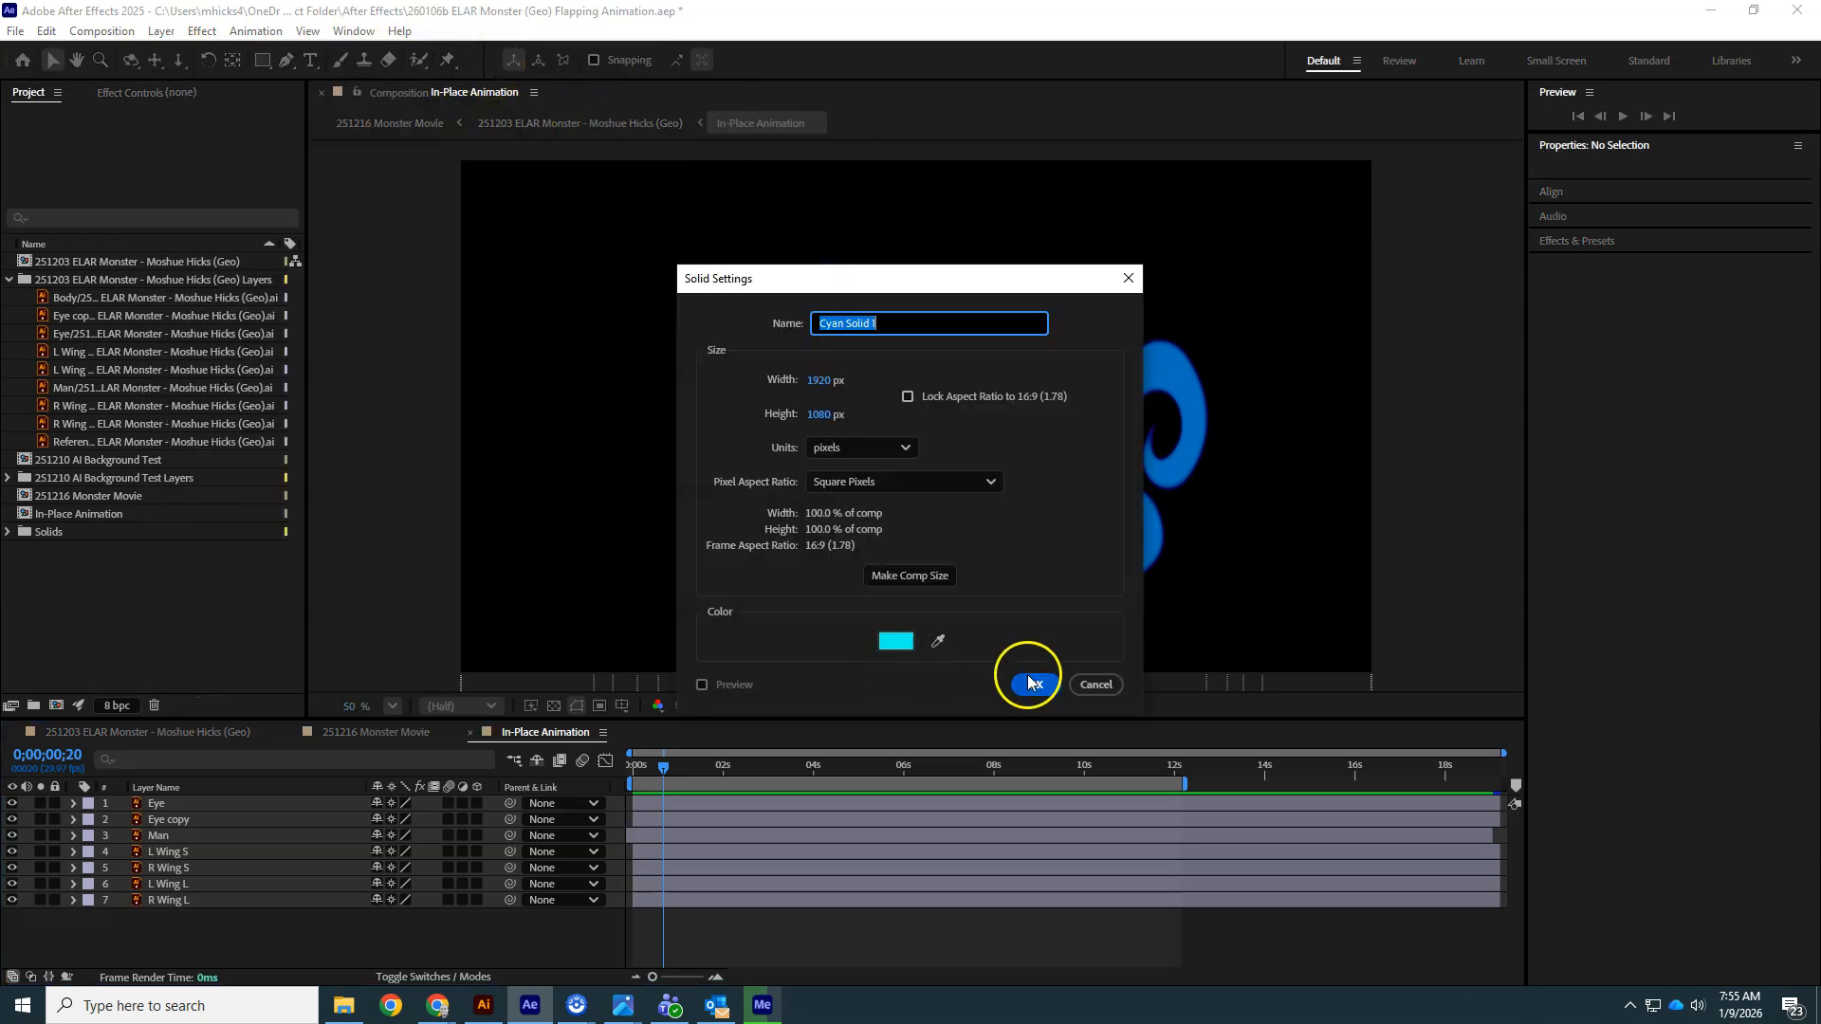
pyautogui.click(893, 640)
pyautogui.click(960, 548)
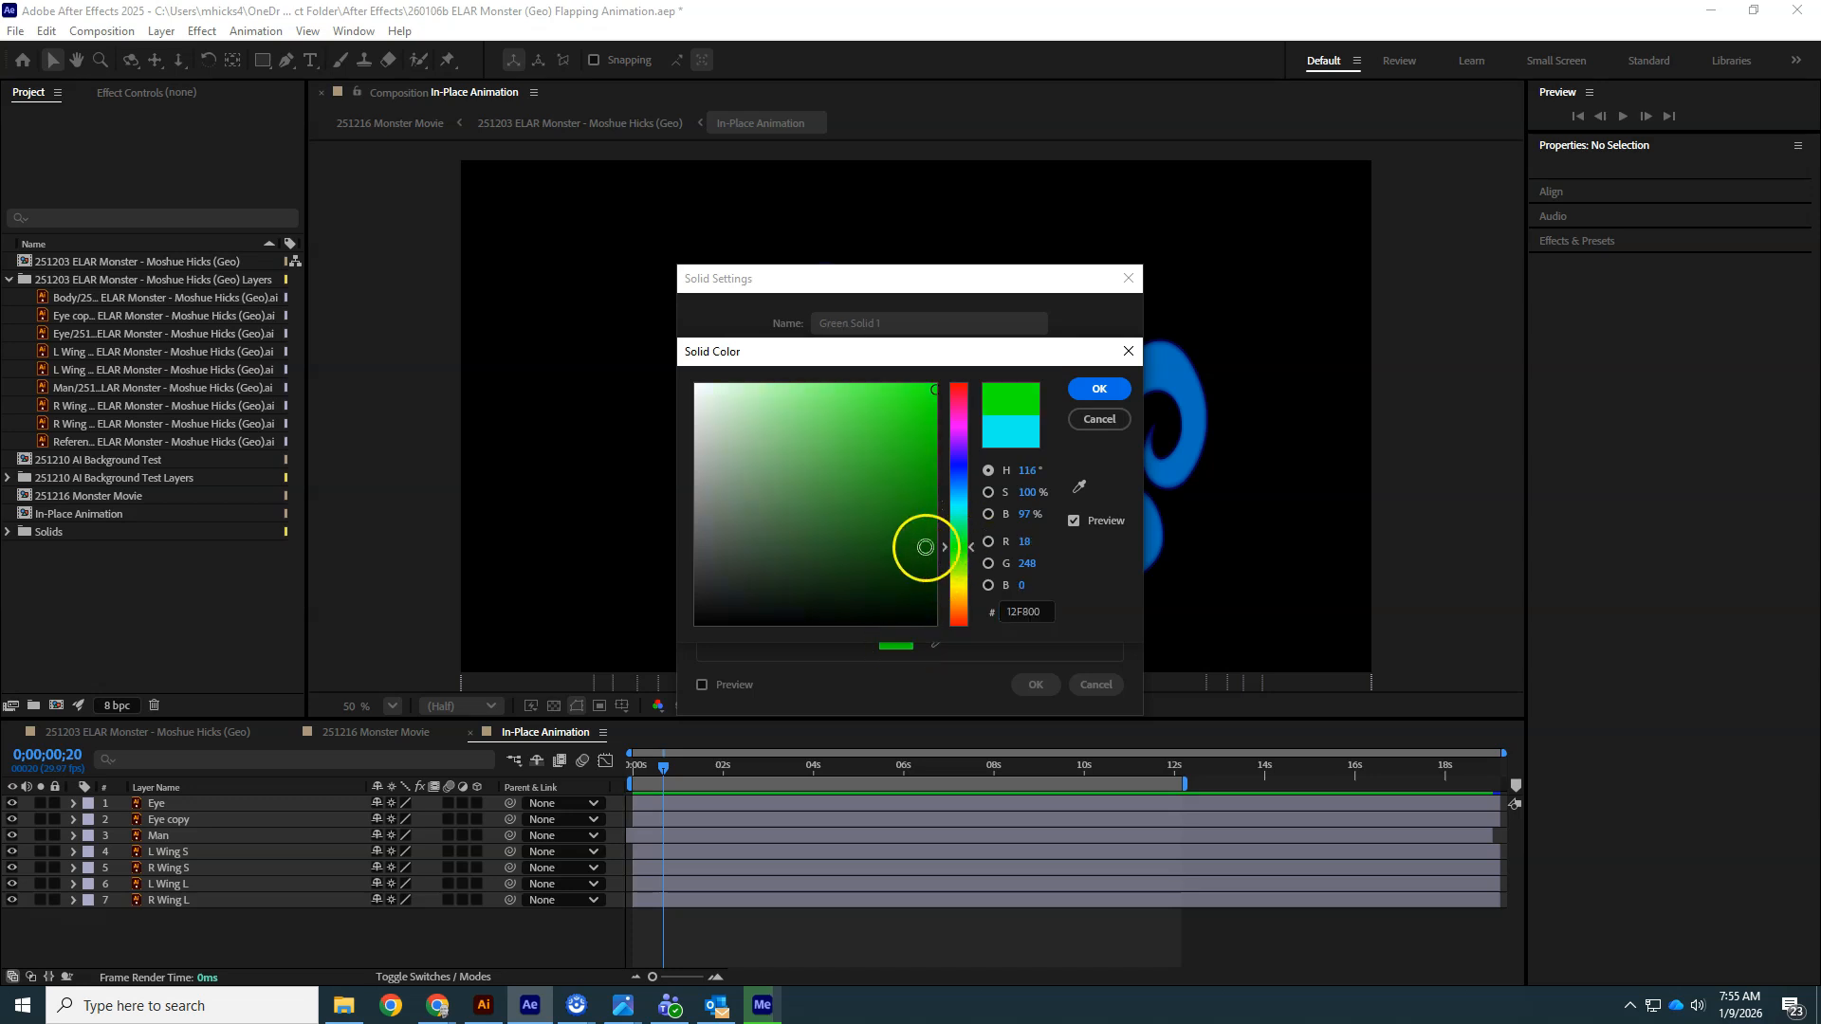
pyautogui.click(1096, 389)
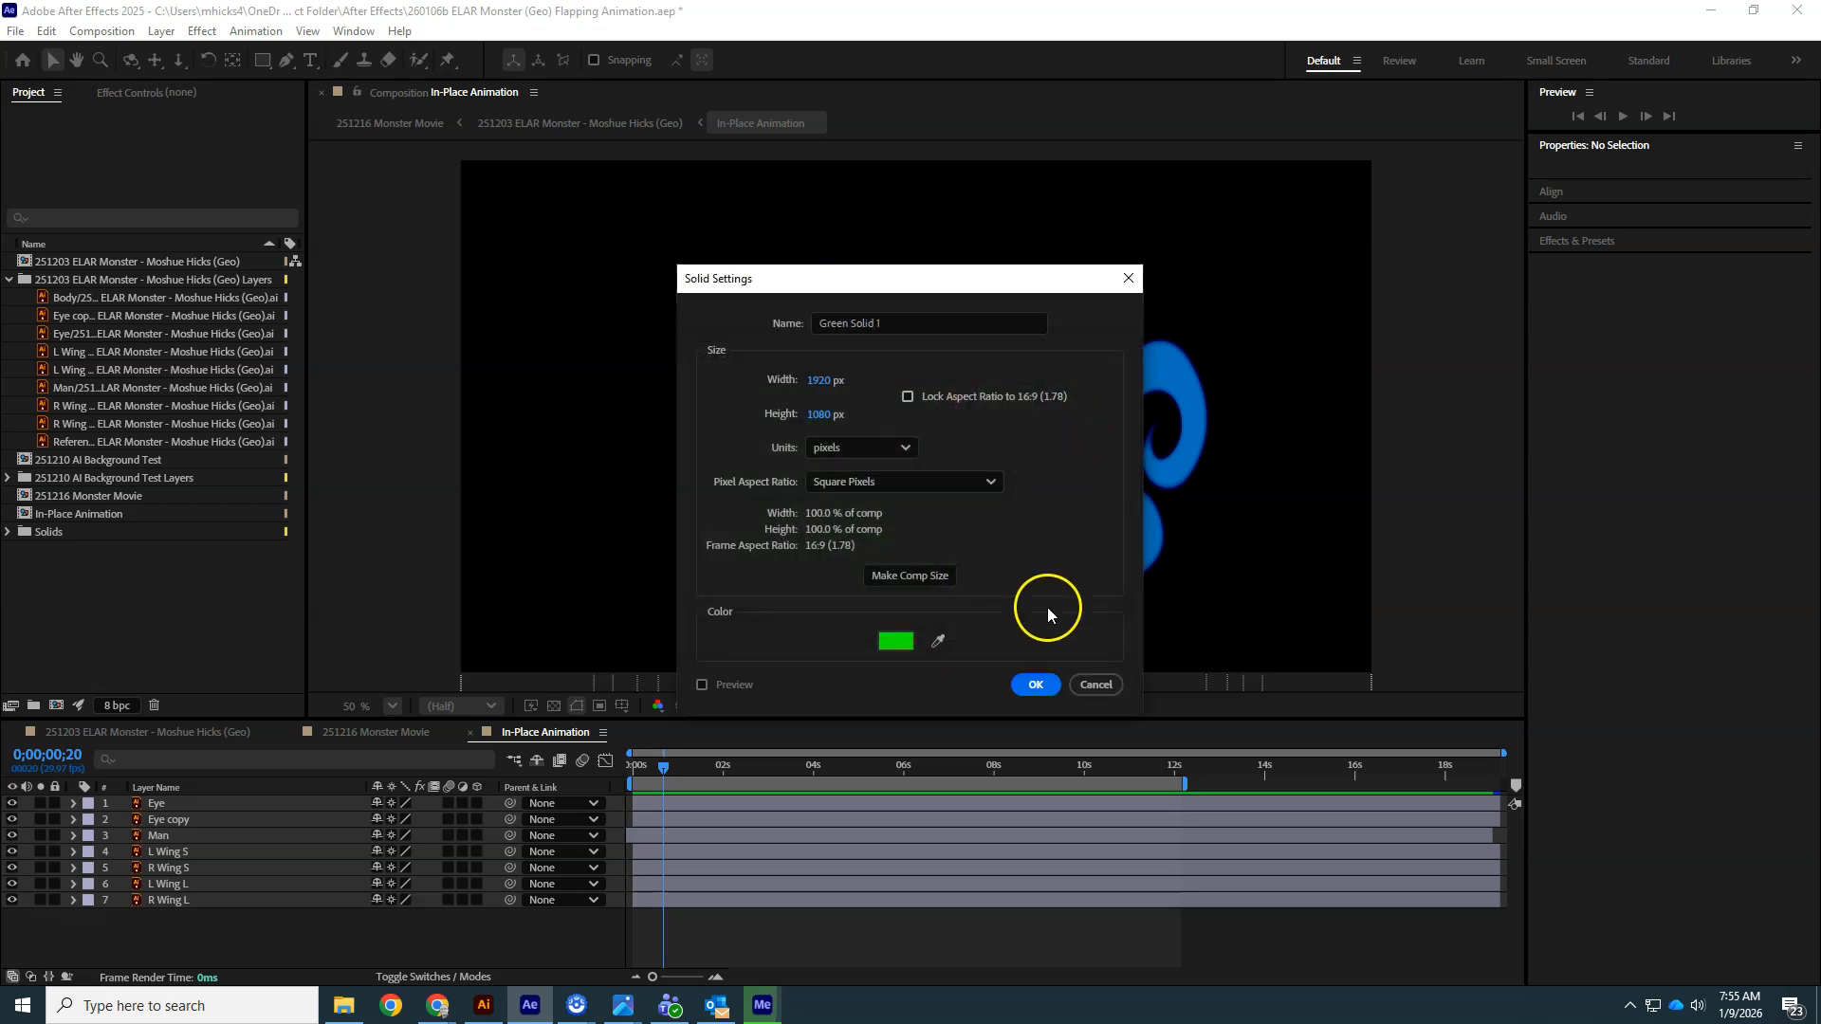
pyautogui.click(1037, 682)
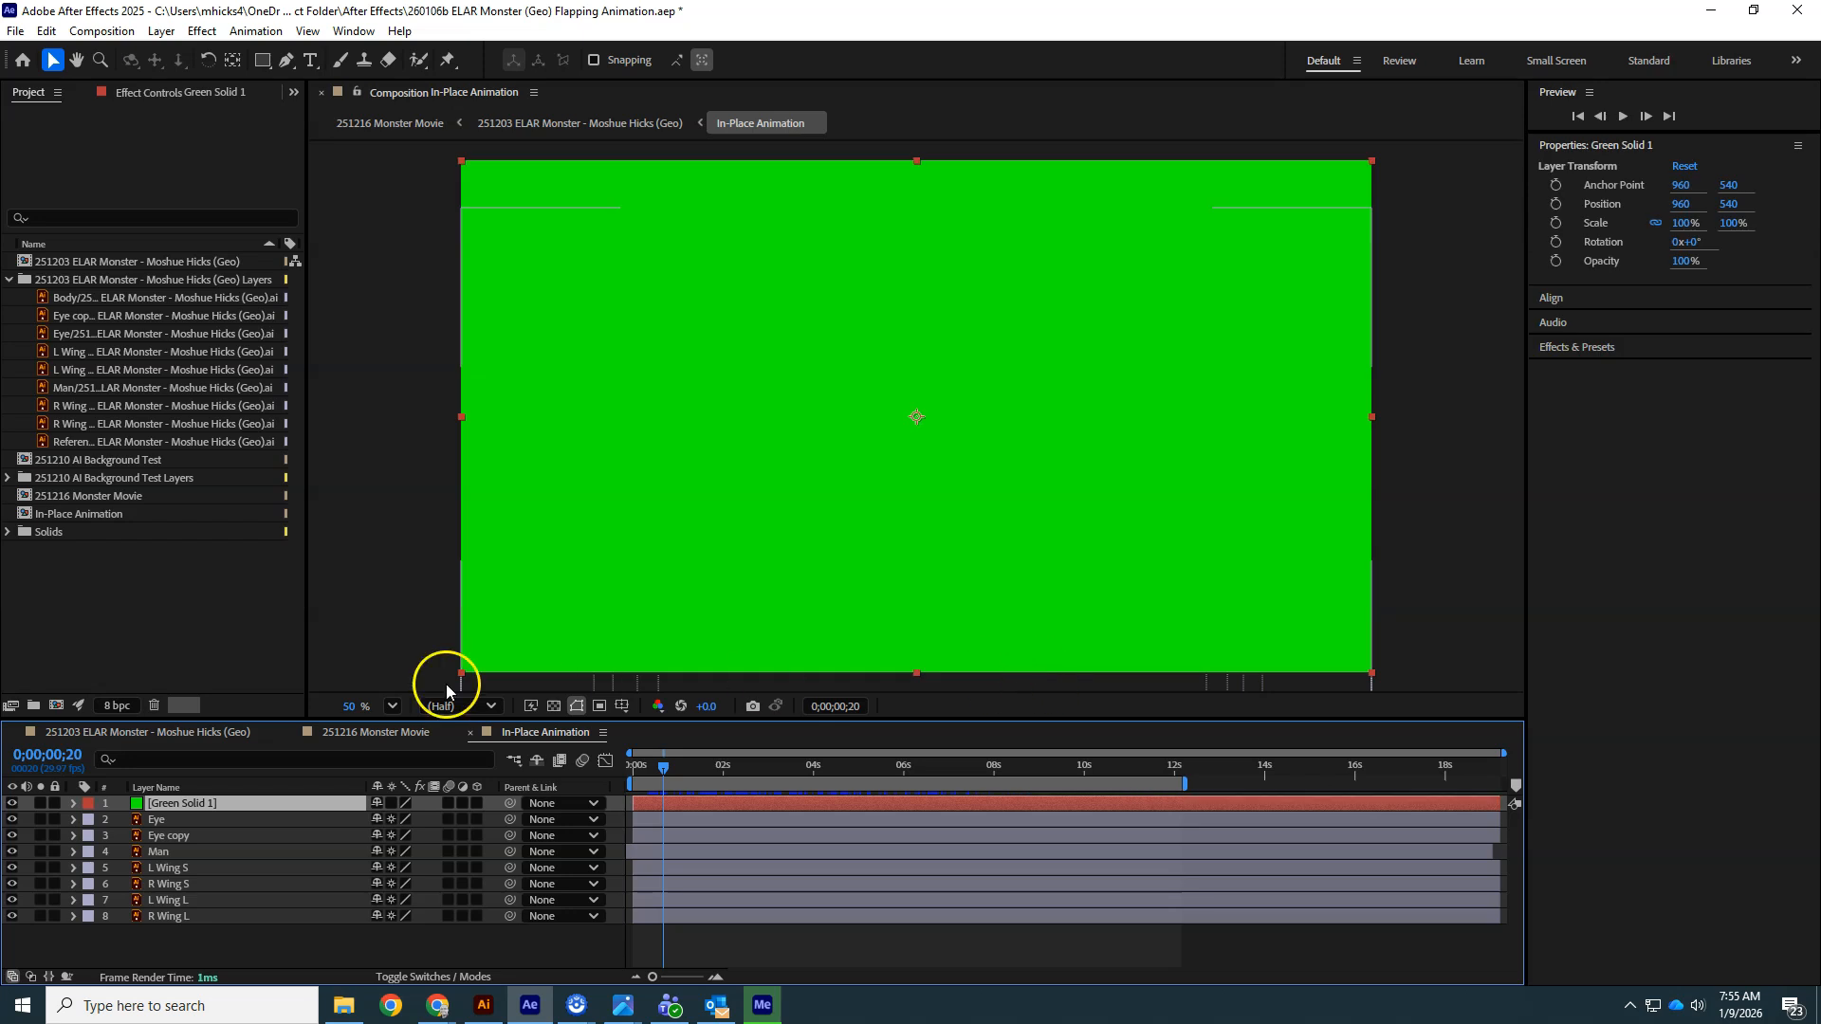
pyautogui.moveTo(217, 796); pyautogui.dragTo(213, 922)
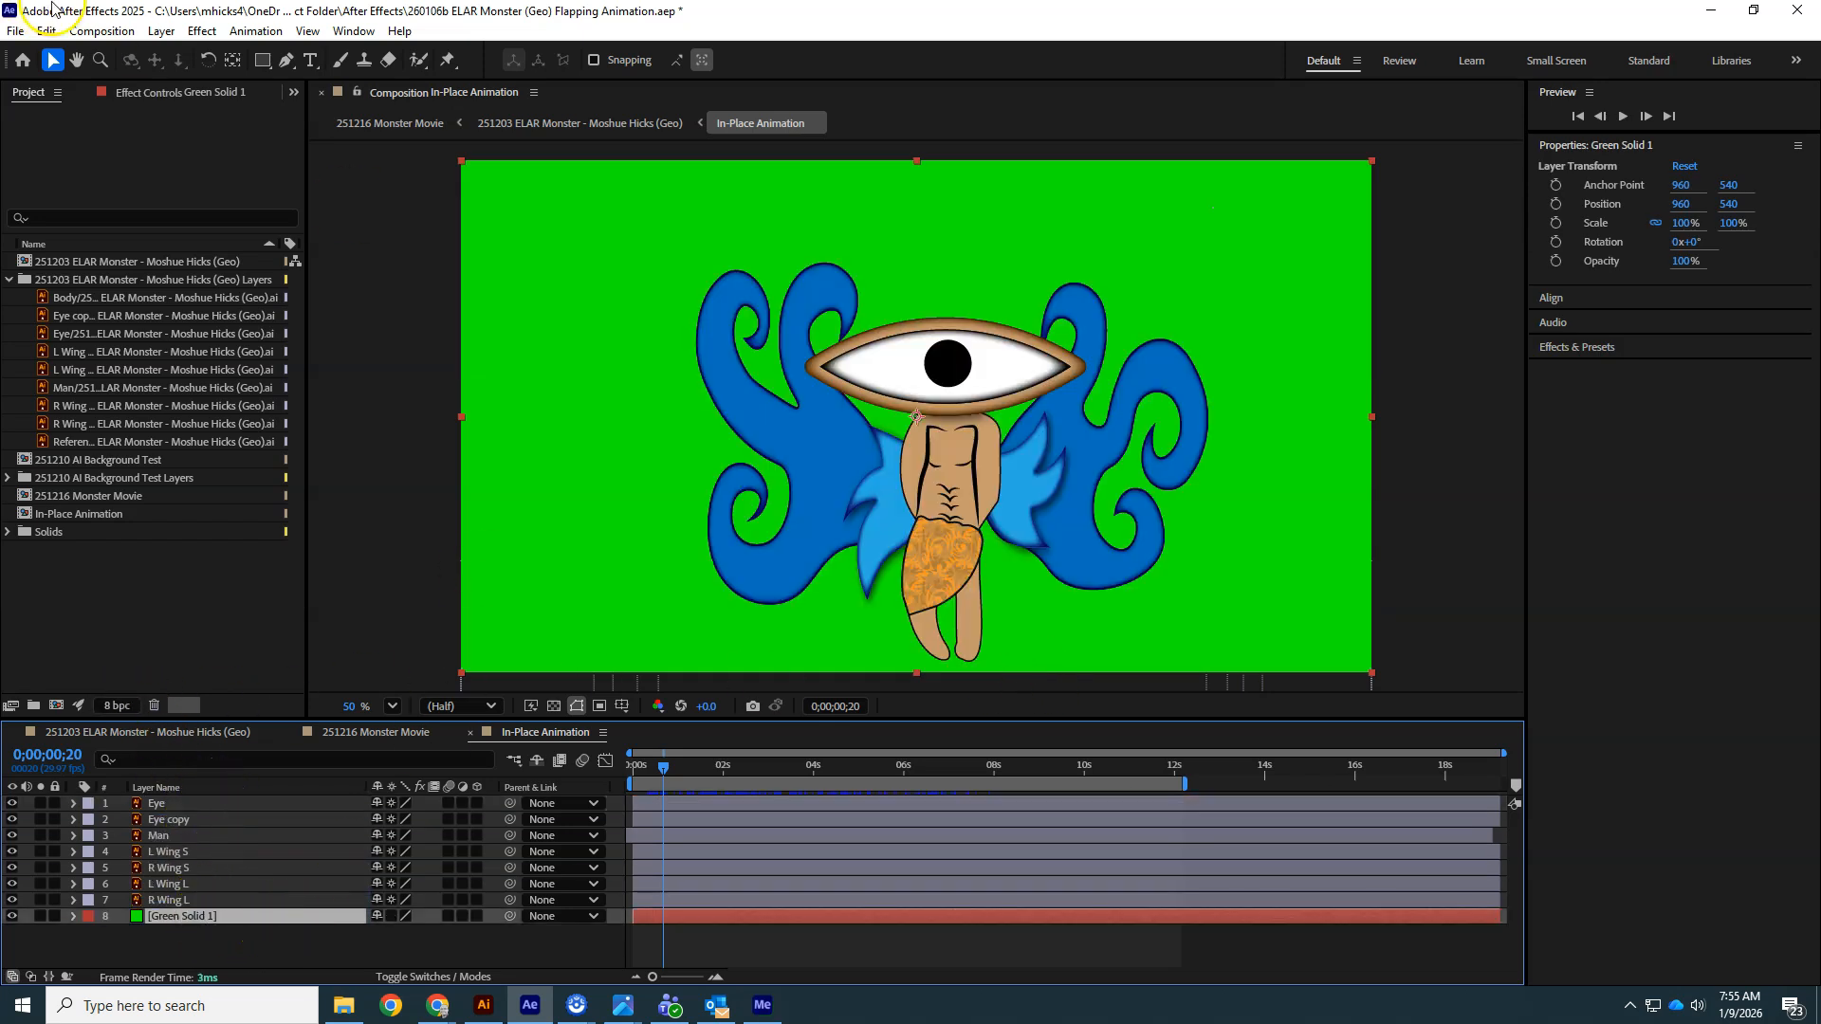
# - Add the composition to the Media Encoder queue again and open the new item's export settings
pyautogui.click(15, 30)
pyautogui.moveTo(39, 347)
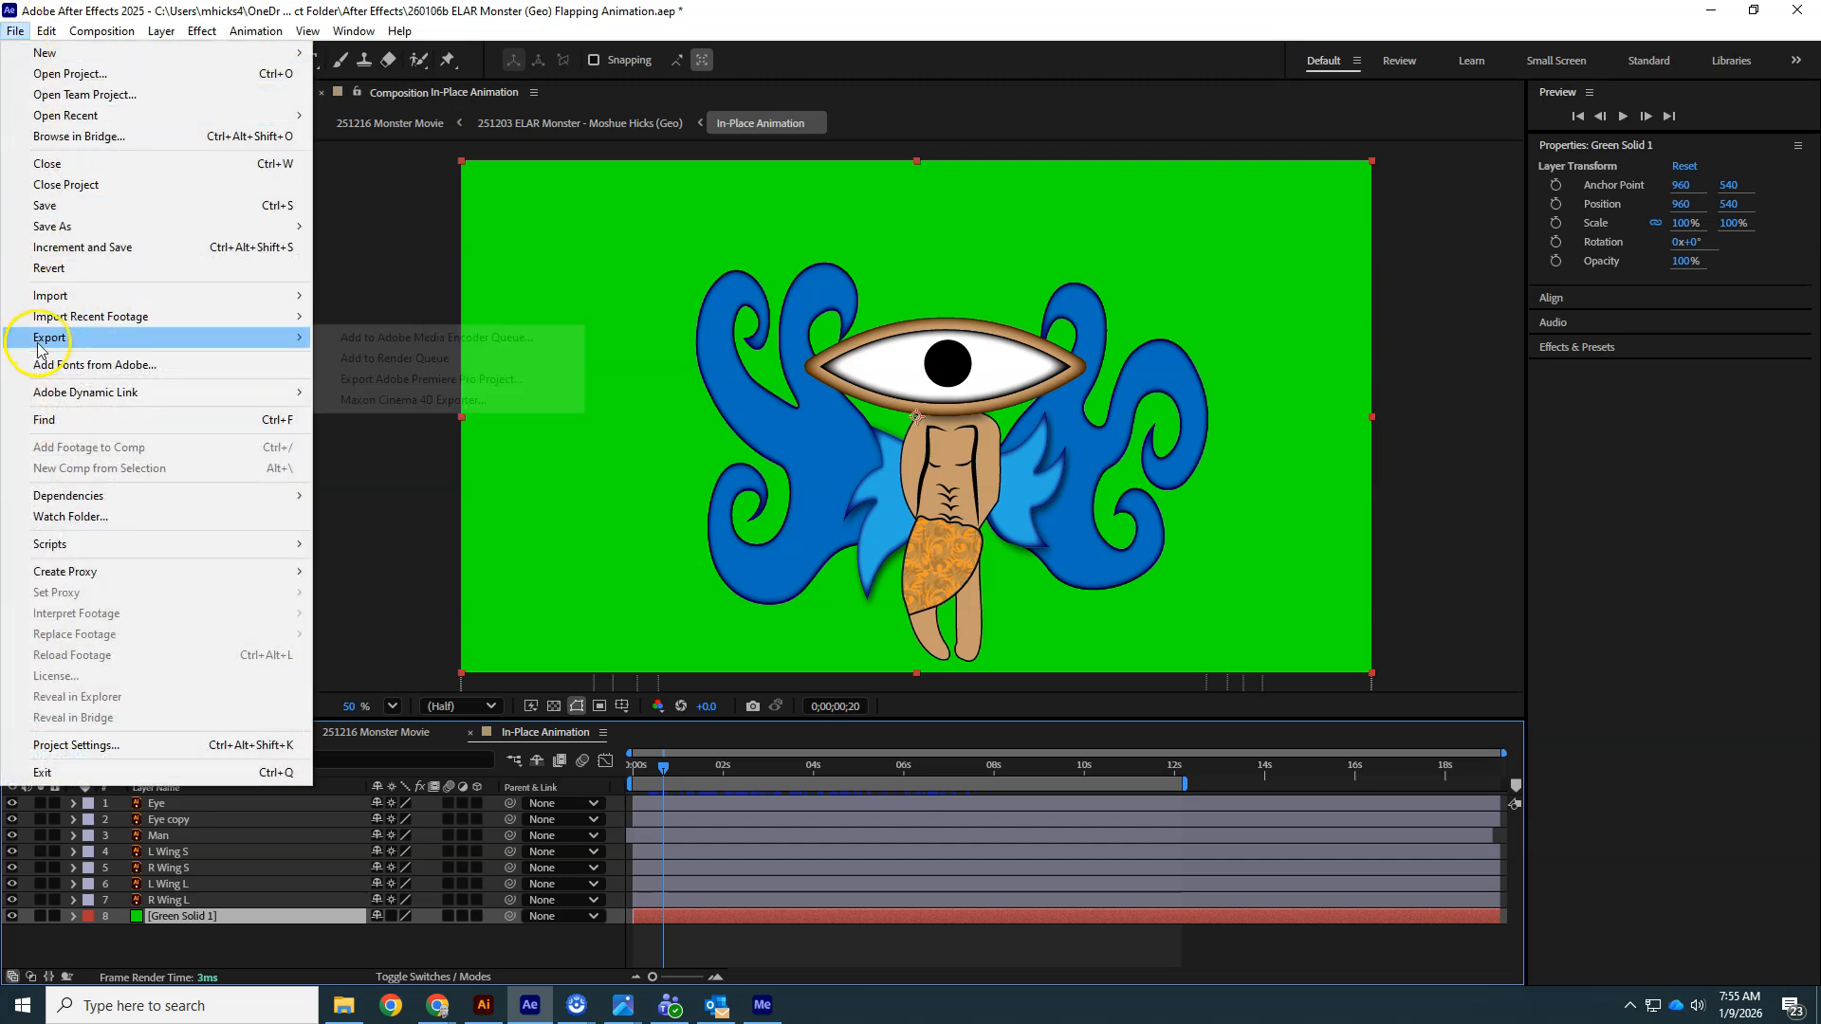
pyautogui.click(387, 338)
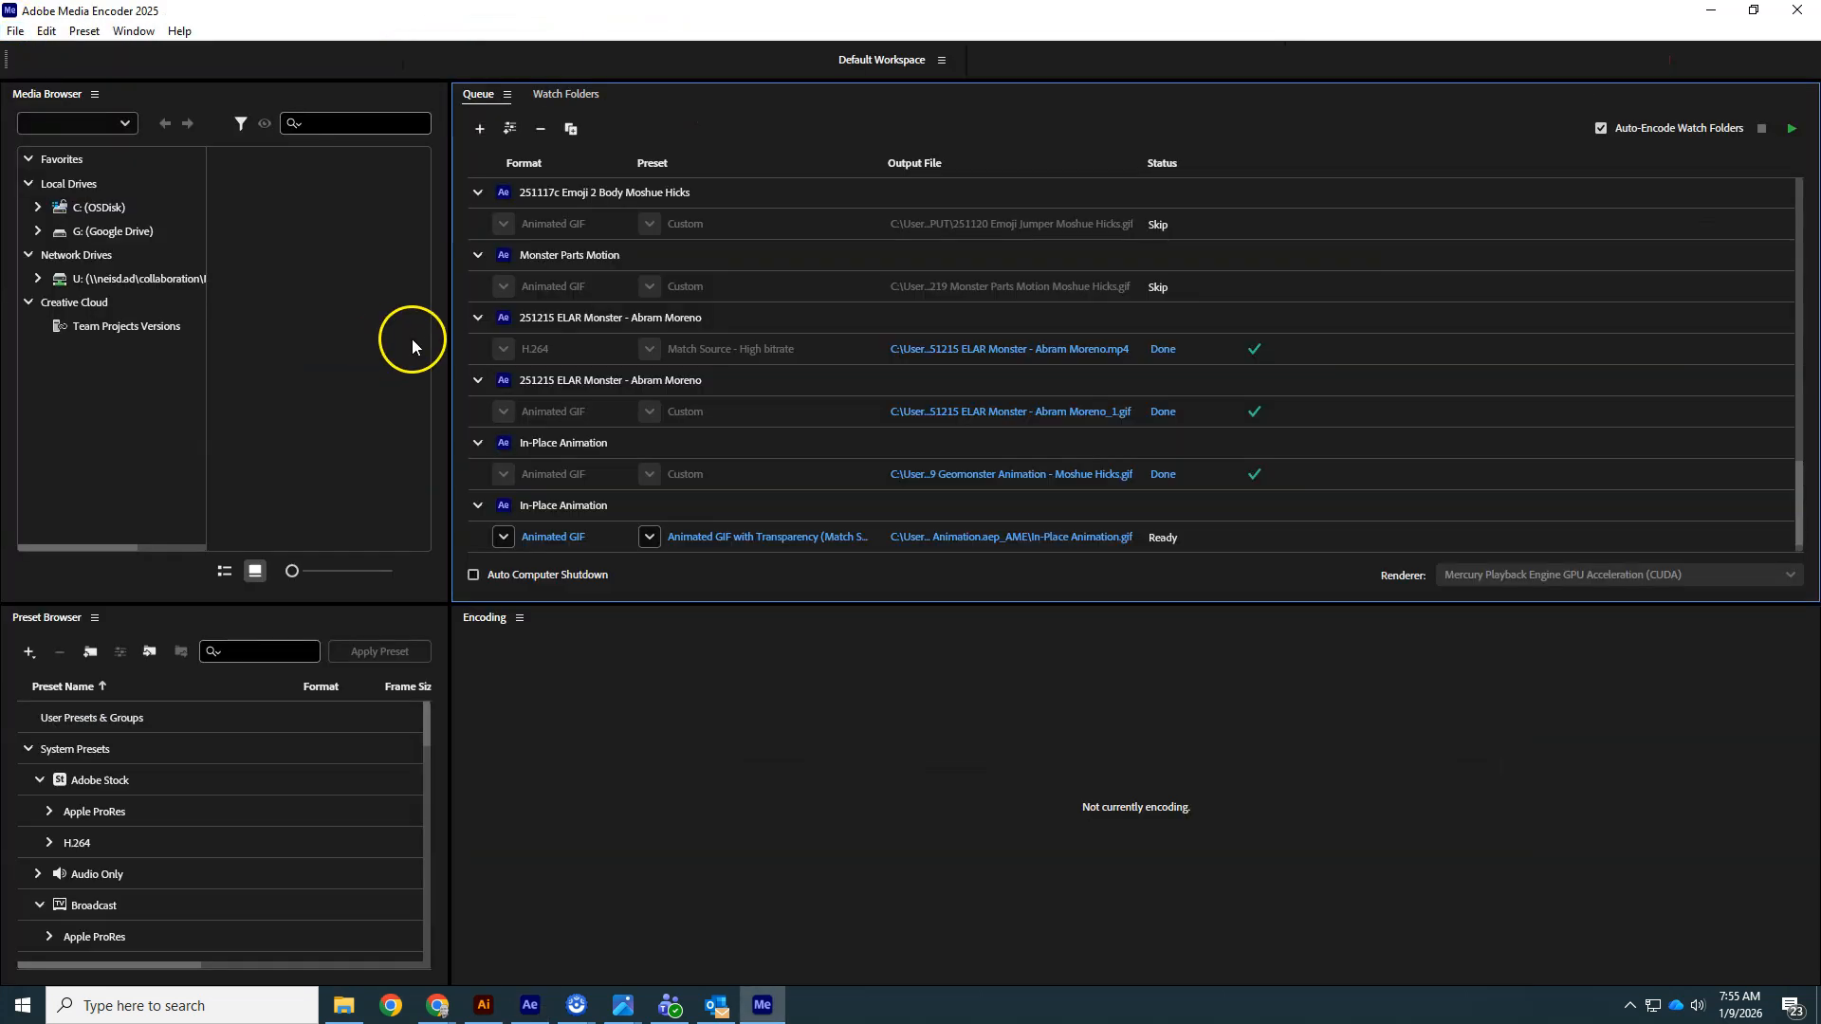
pyautogui.click(564, 538)
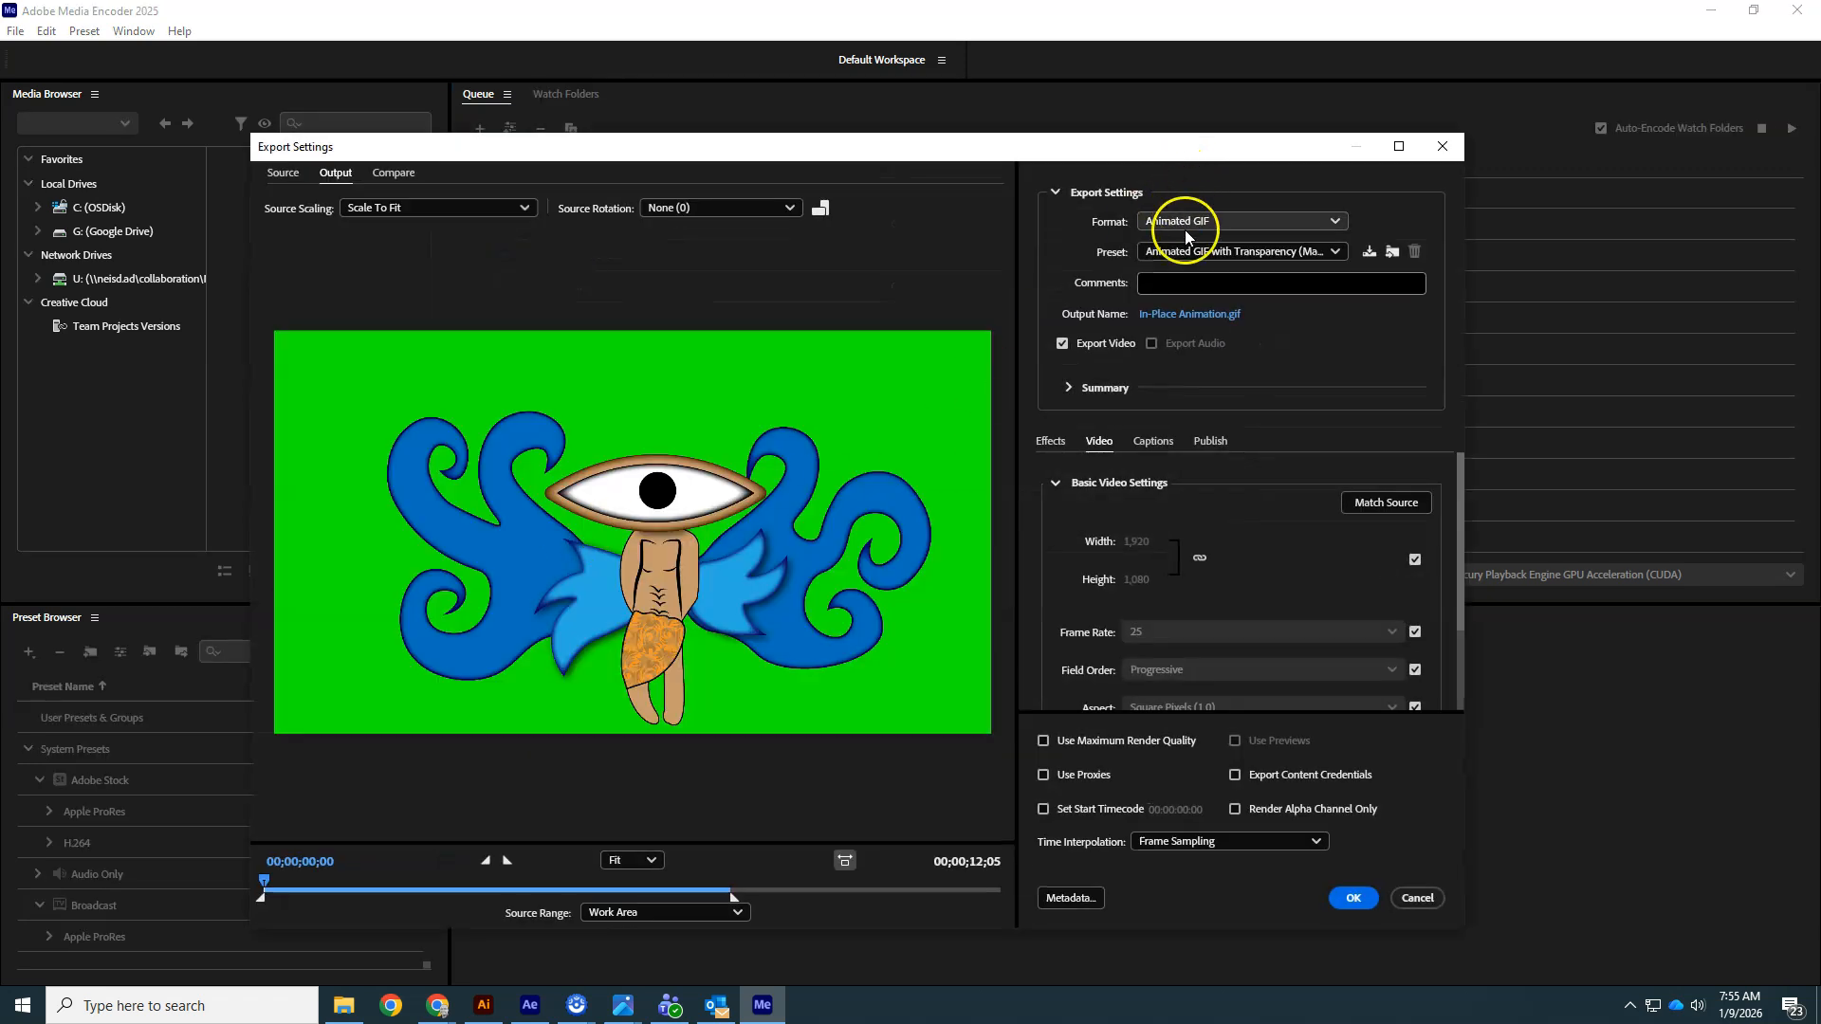
# - Change the export format to H.264 and confirm the settings
pyautogui.click(1183, 225)
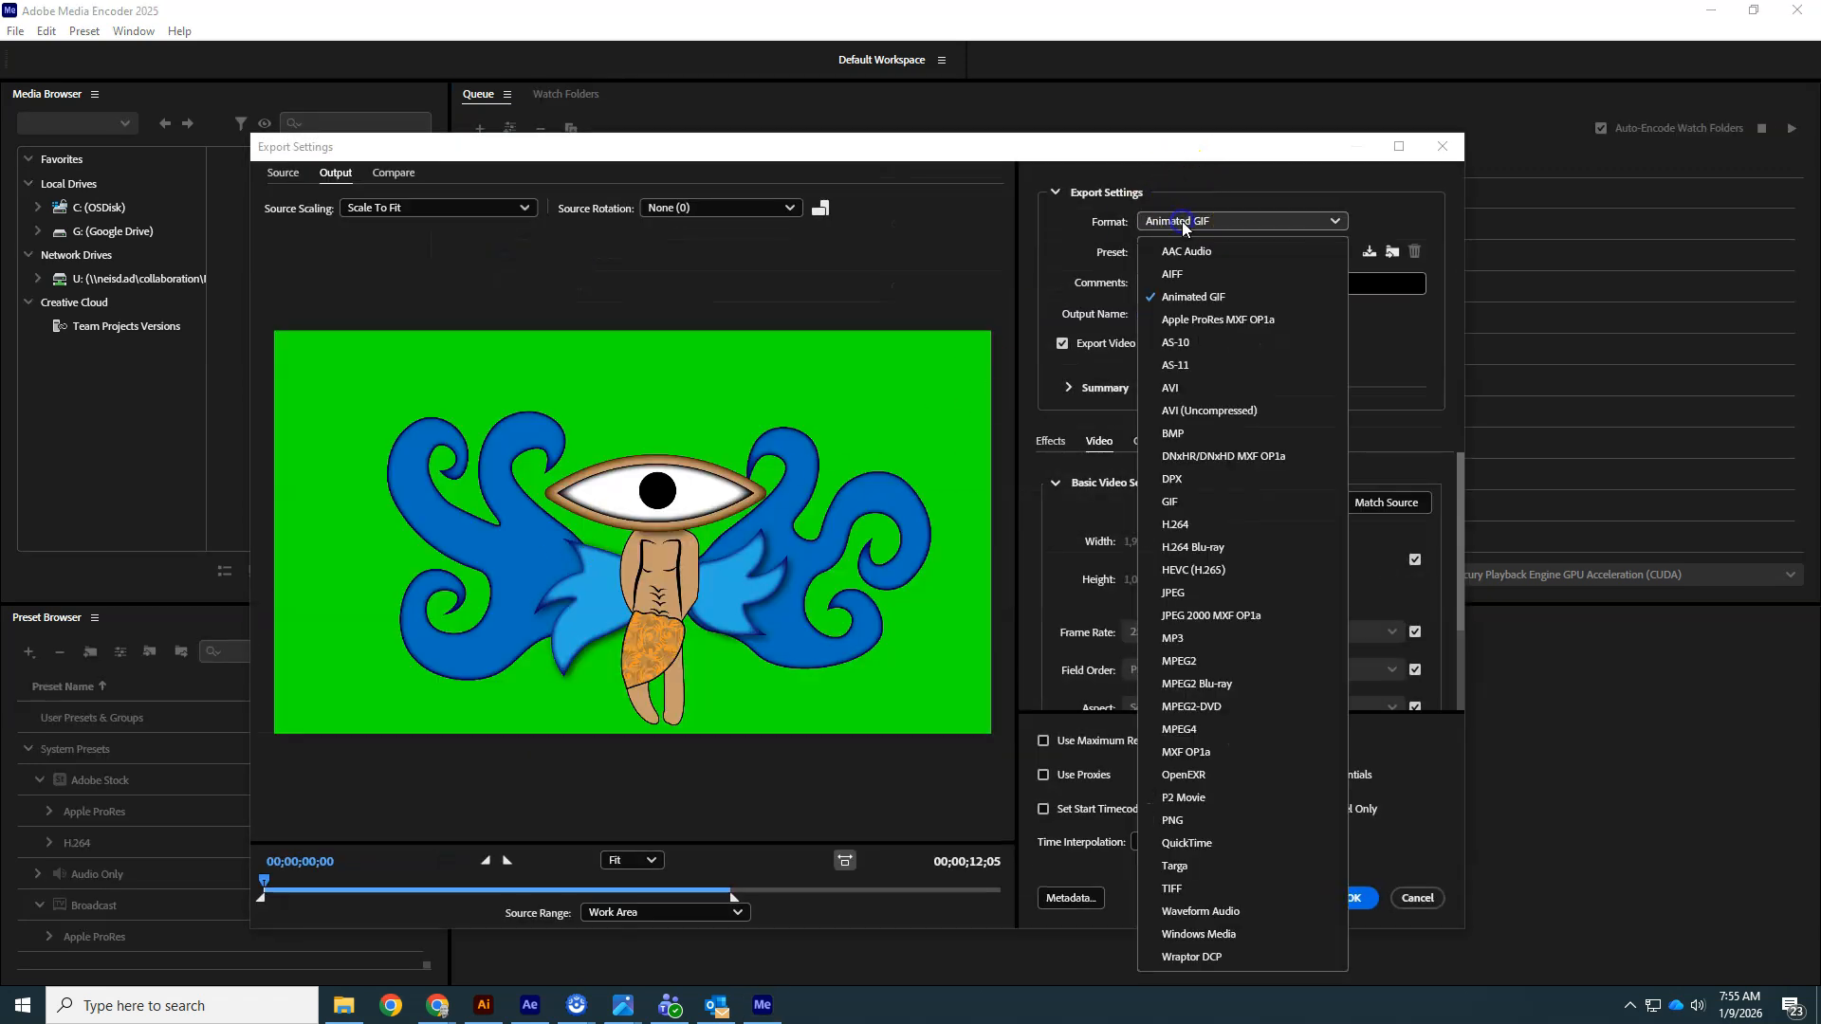
pyautogui.click(1212, 527)
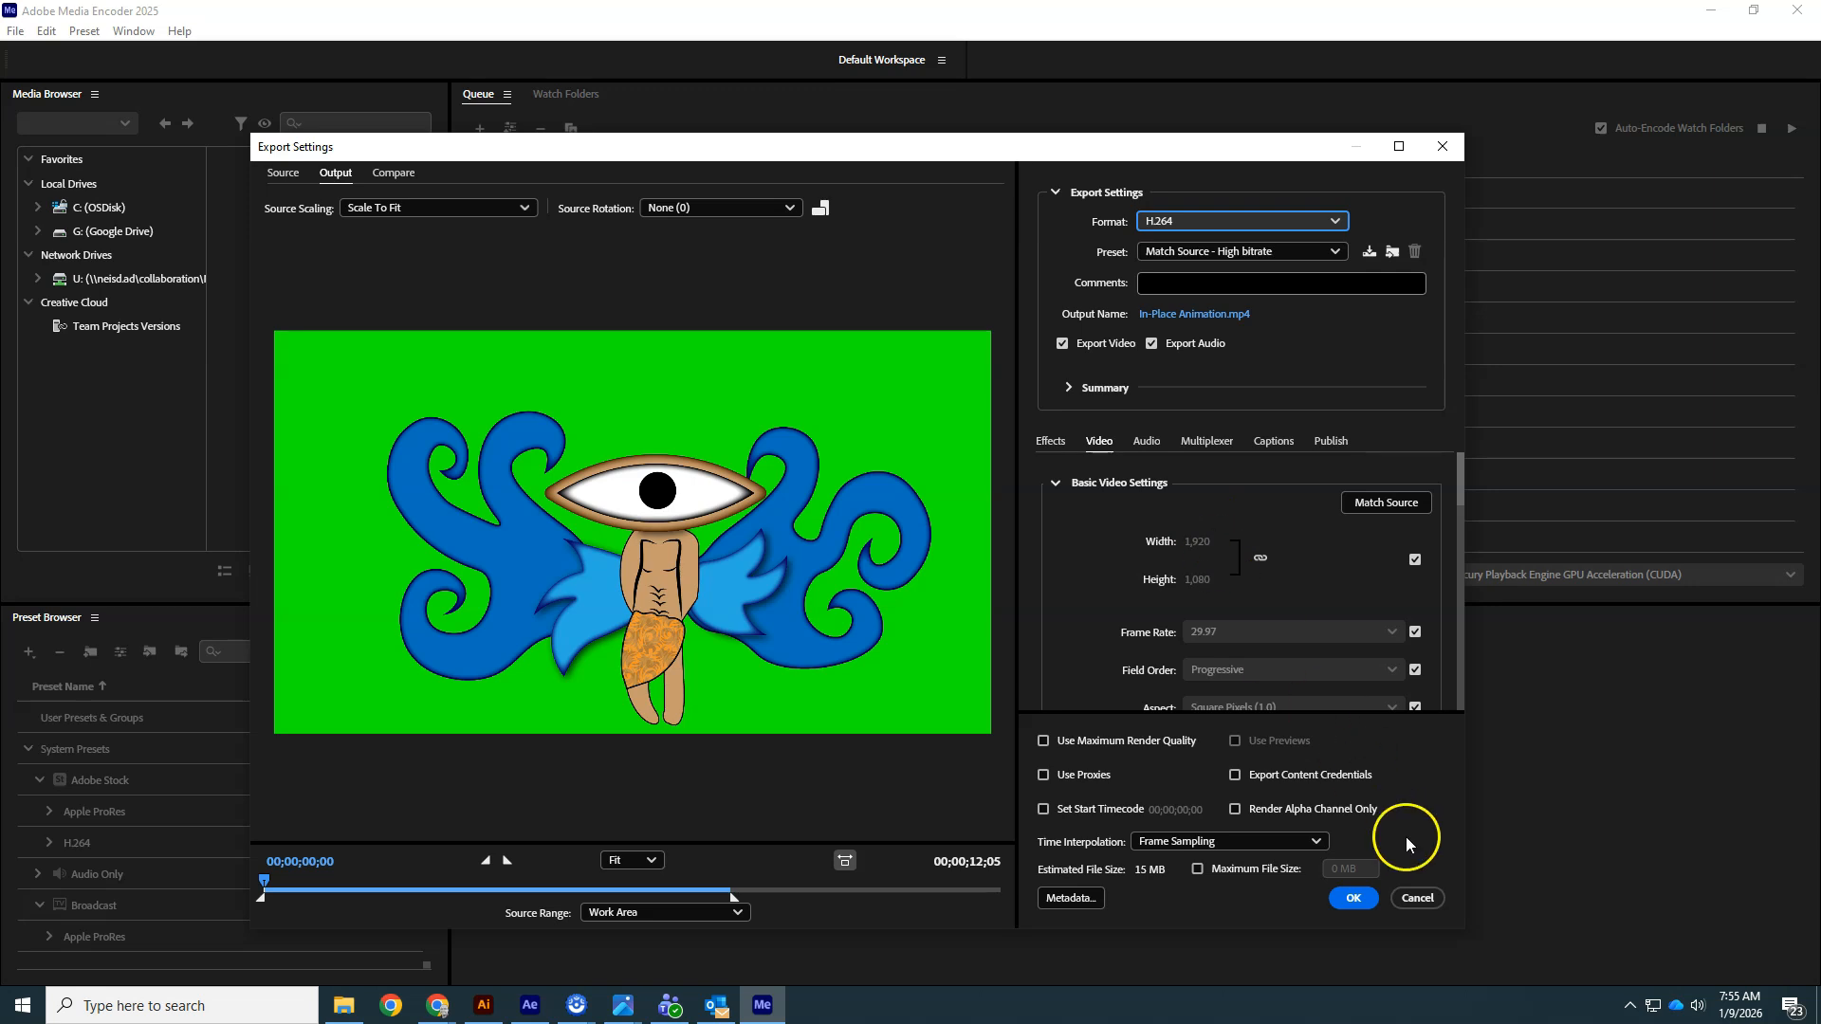
pyautogui.click(1350, 897)
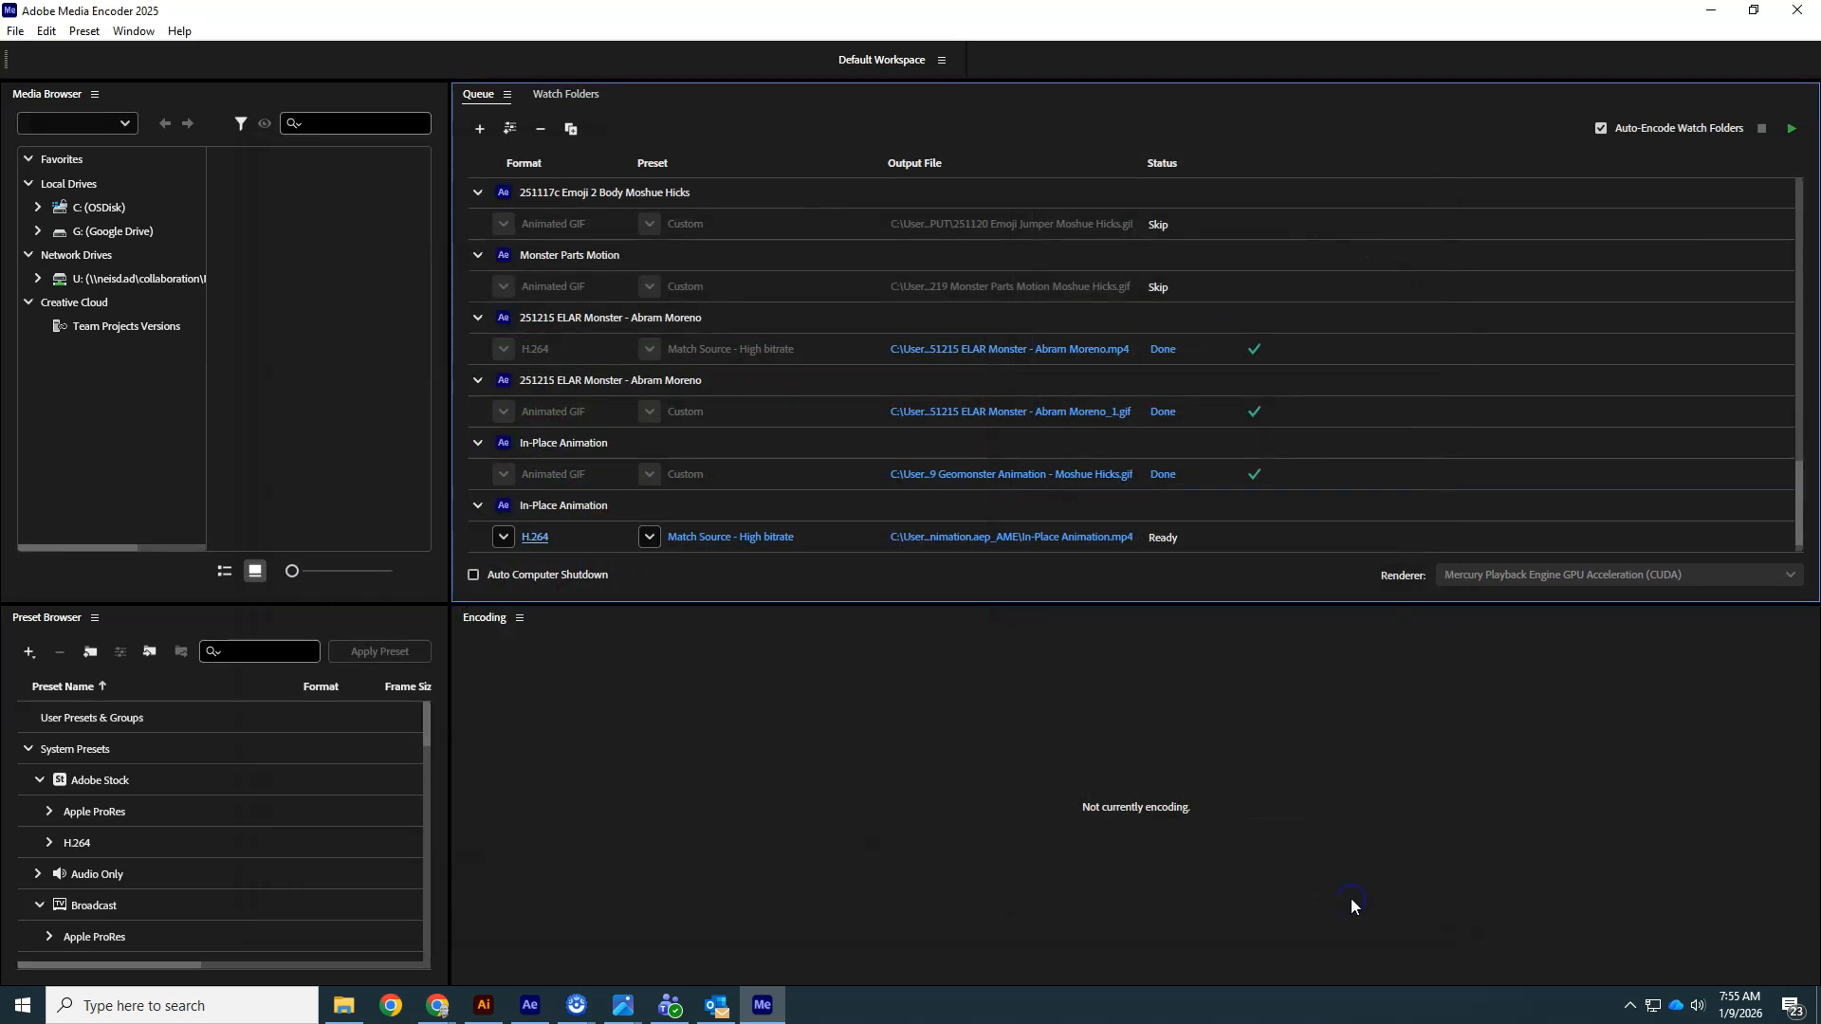
# - Save the H.264 output in the After Effects folder as 260109 Geomonster Animation, the creator's name and MP4
pyautogui.click(1041, 538)
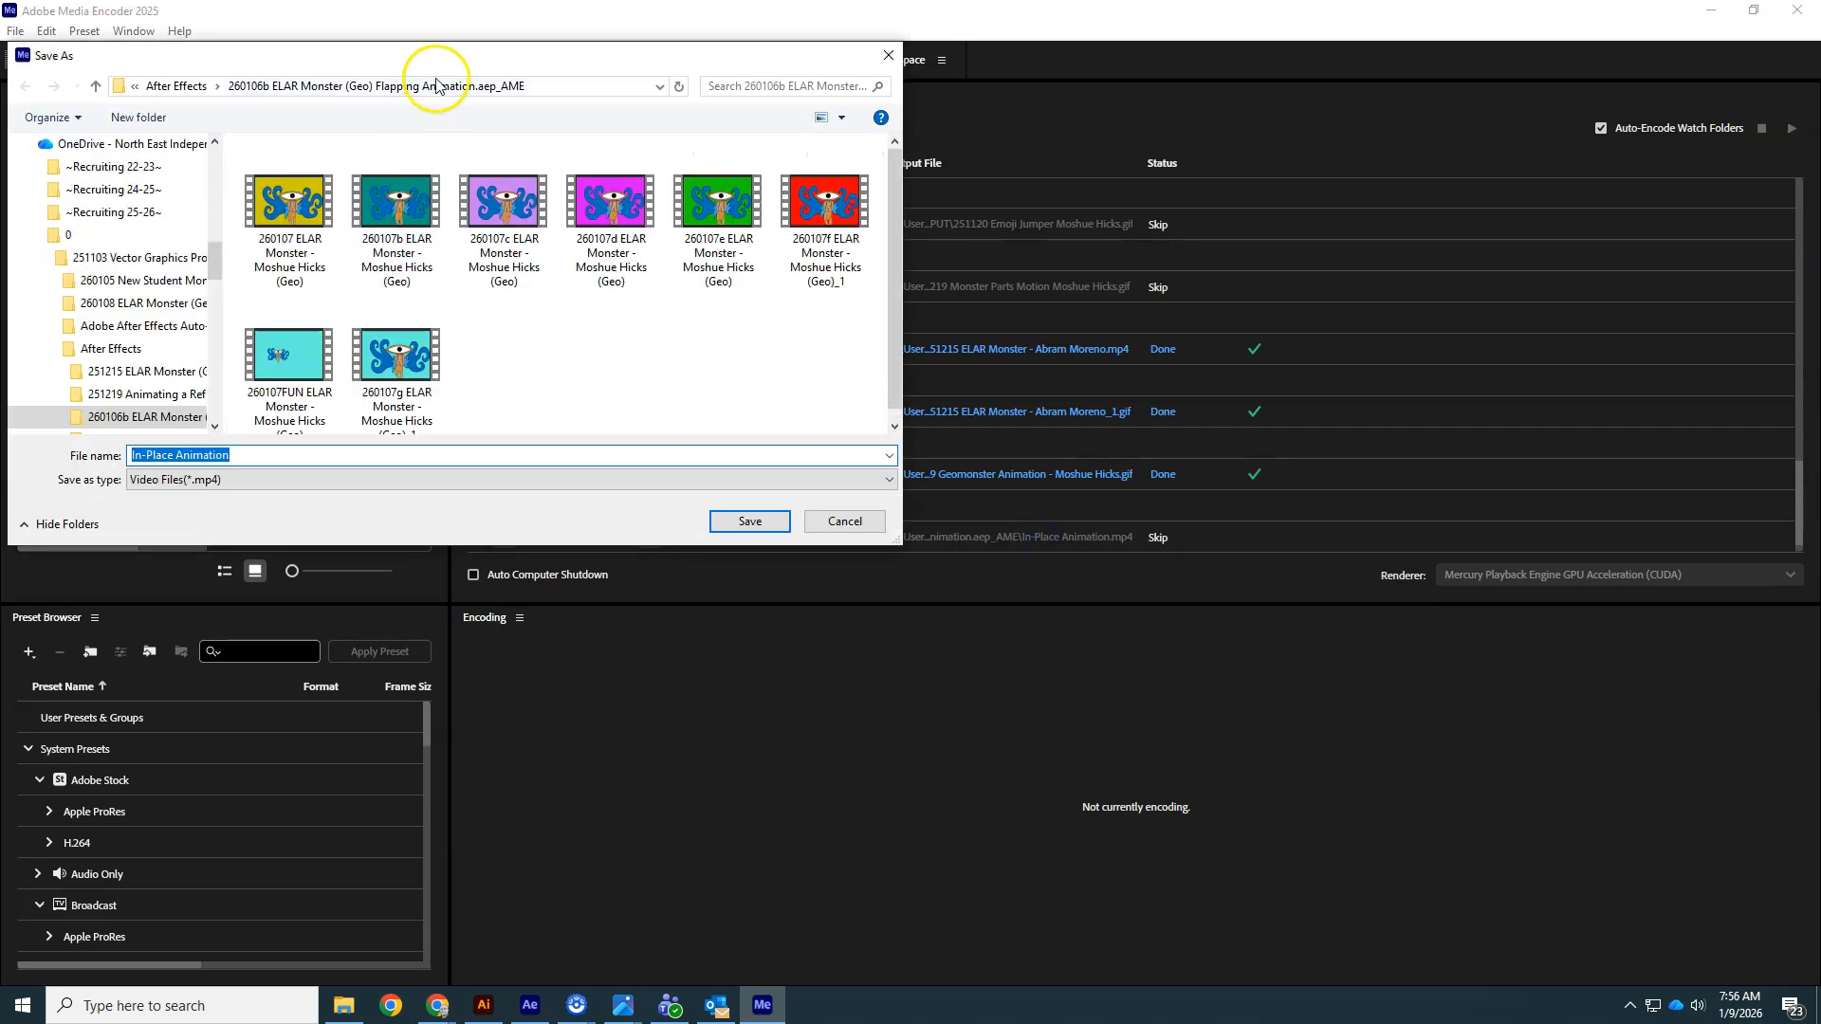
pyautogui.click(157, 86)
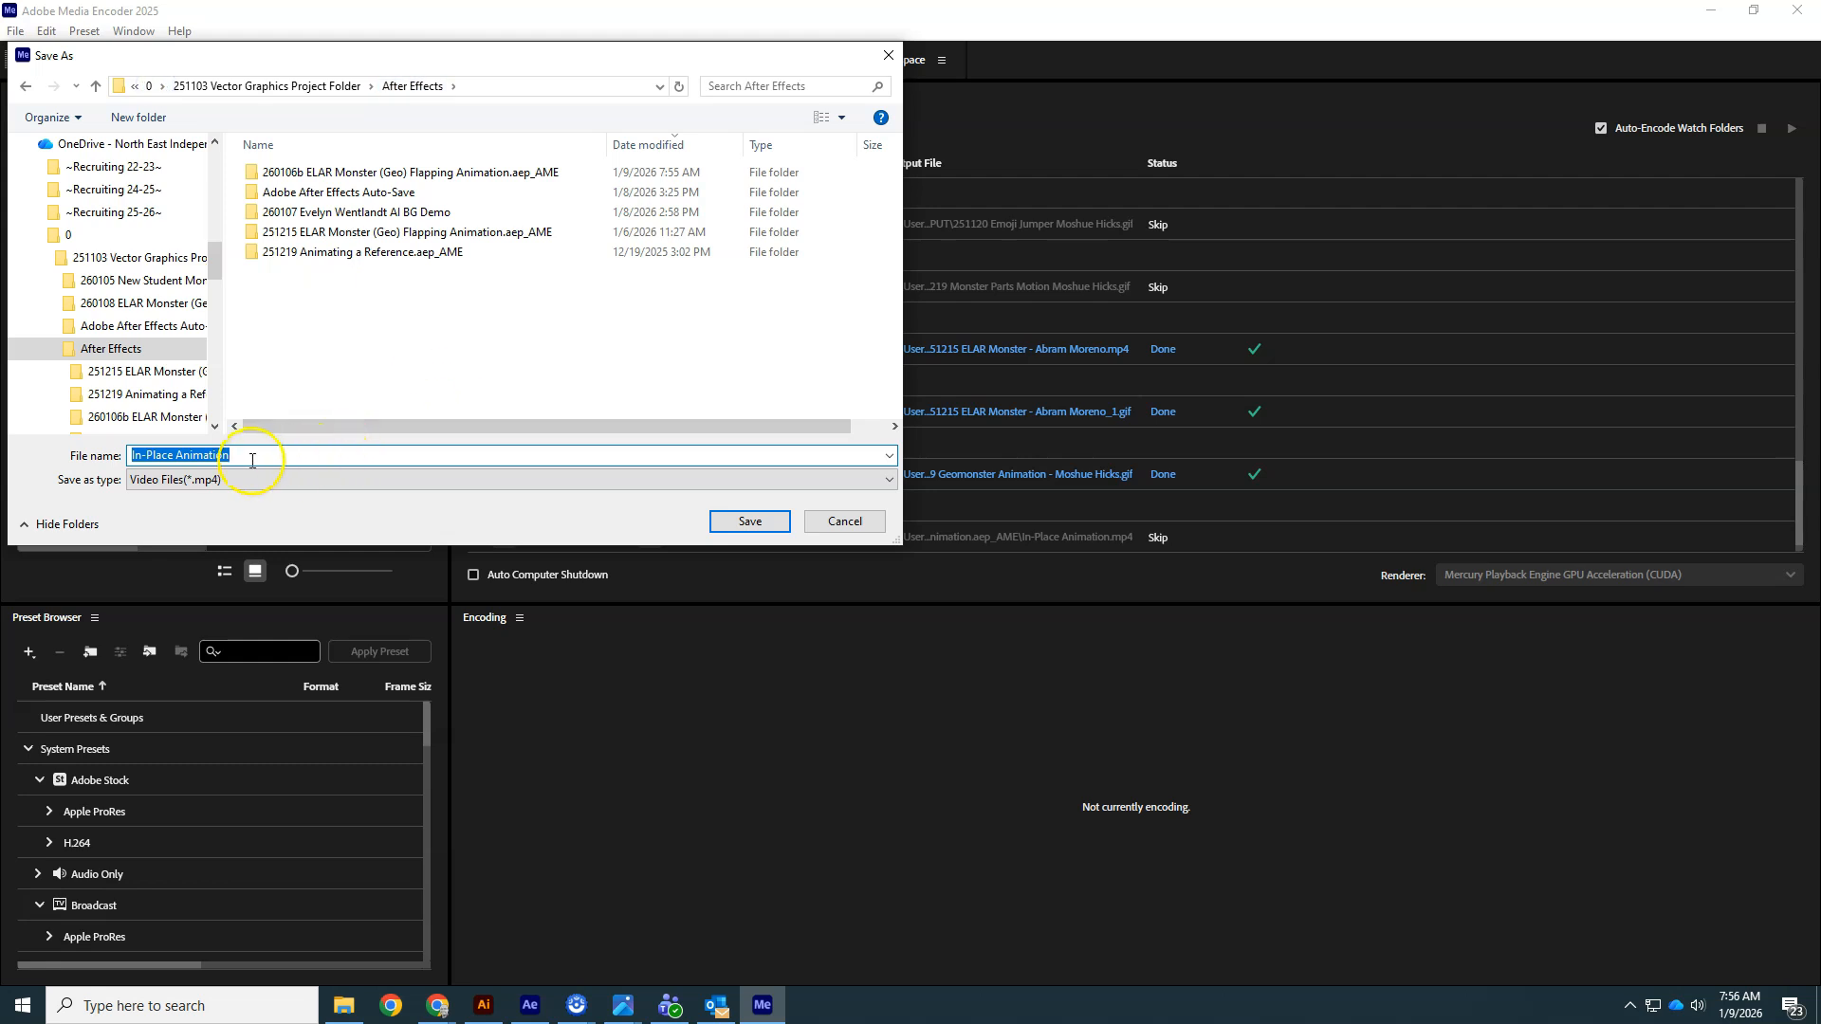
pyautogui.write('260109')
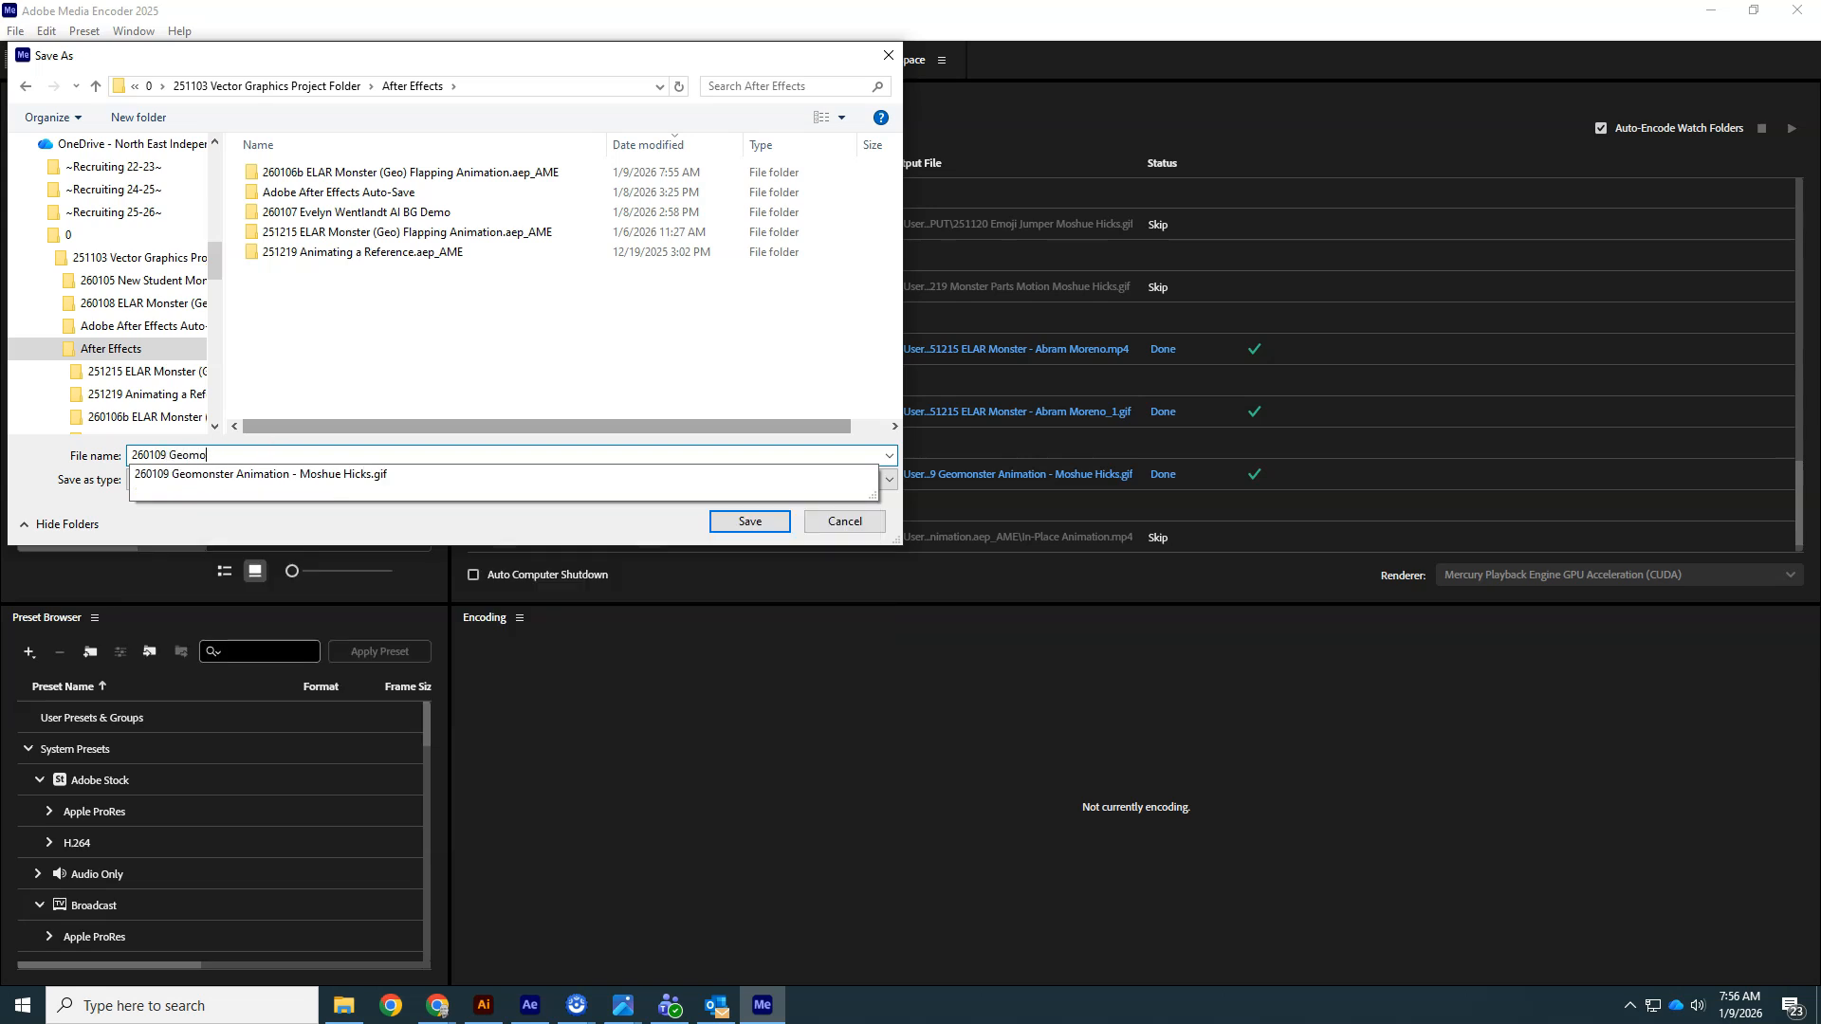
pyautogui.write('Geomonster Anm')
pyautogui.press('BackSpace')
pyautogui.write('imation - Moshue Hicks MP4')
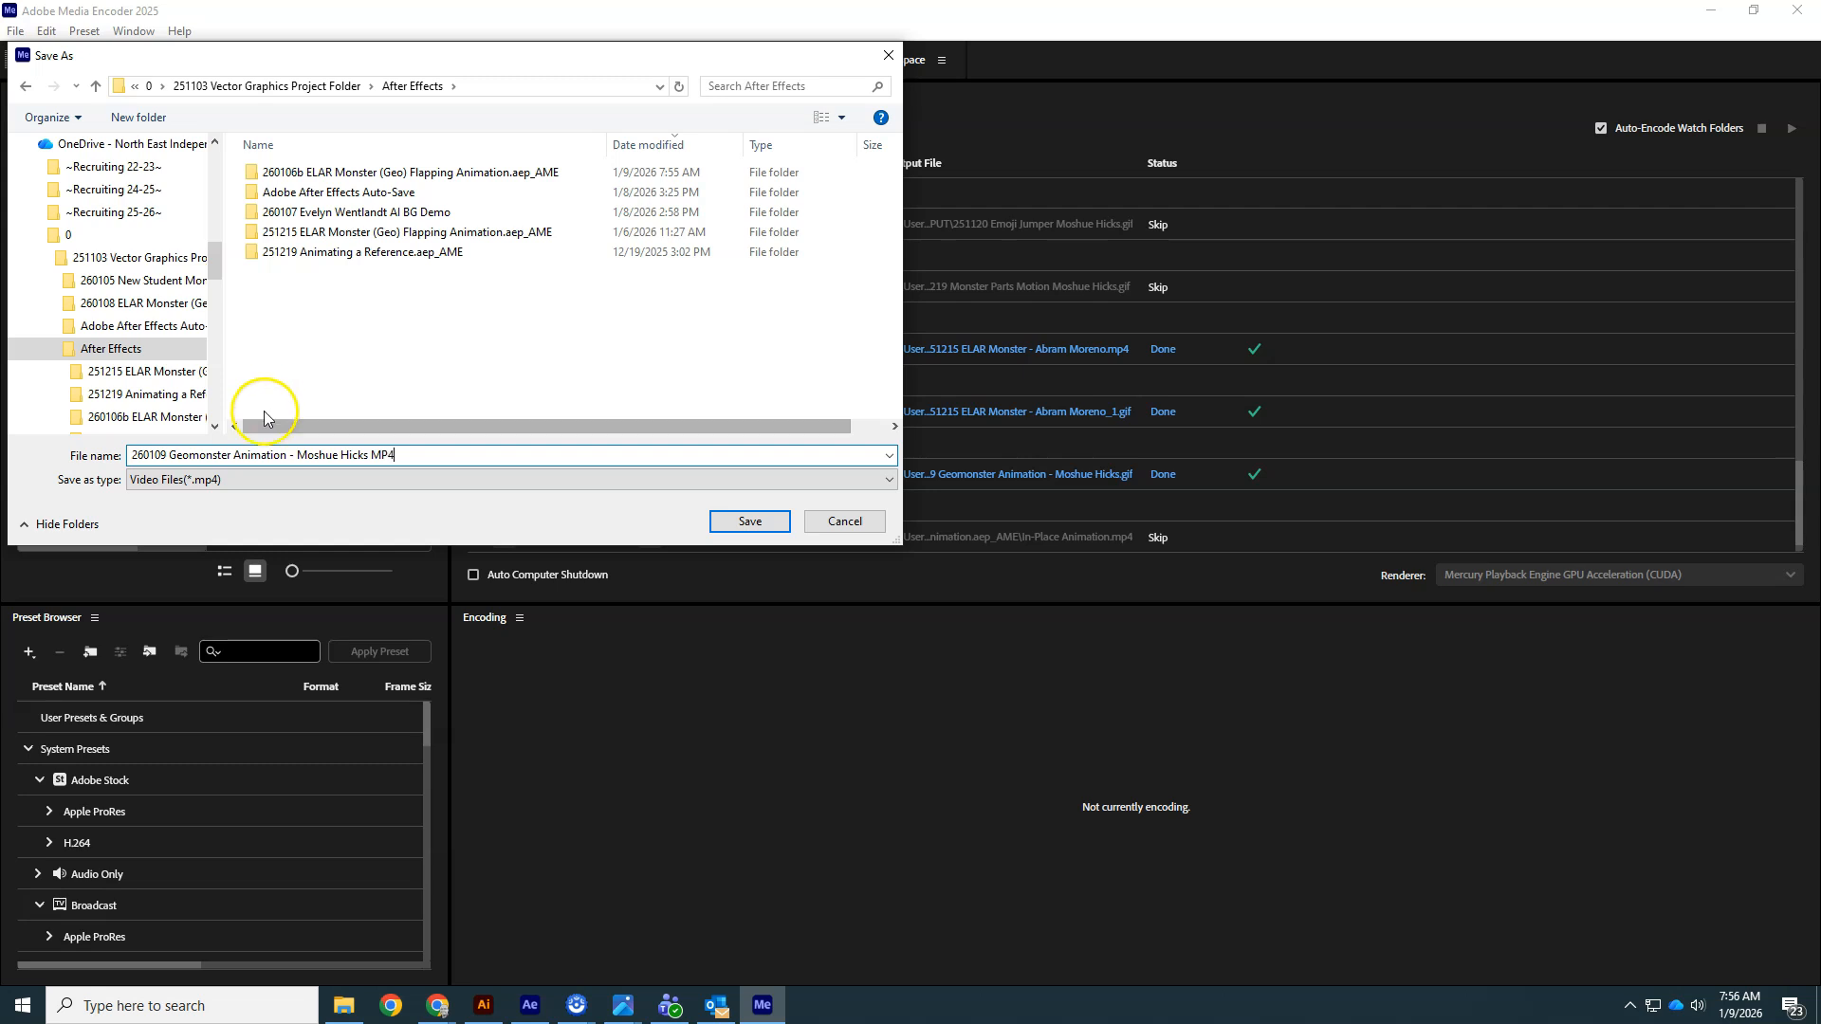
pyautogui.click(749, 522)
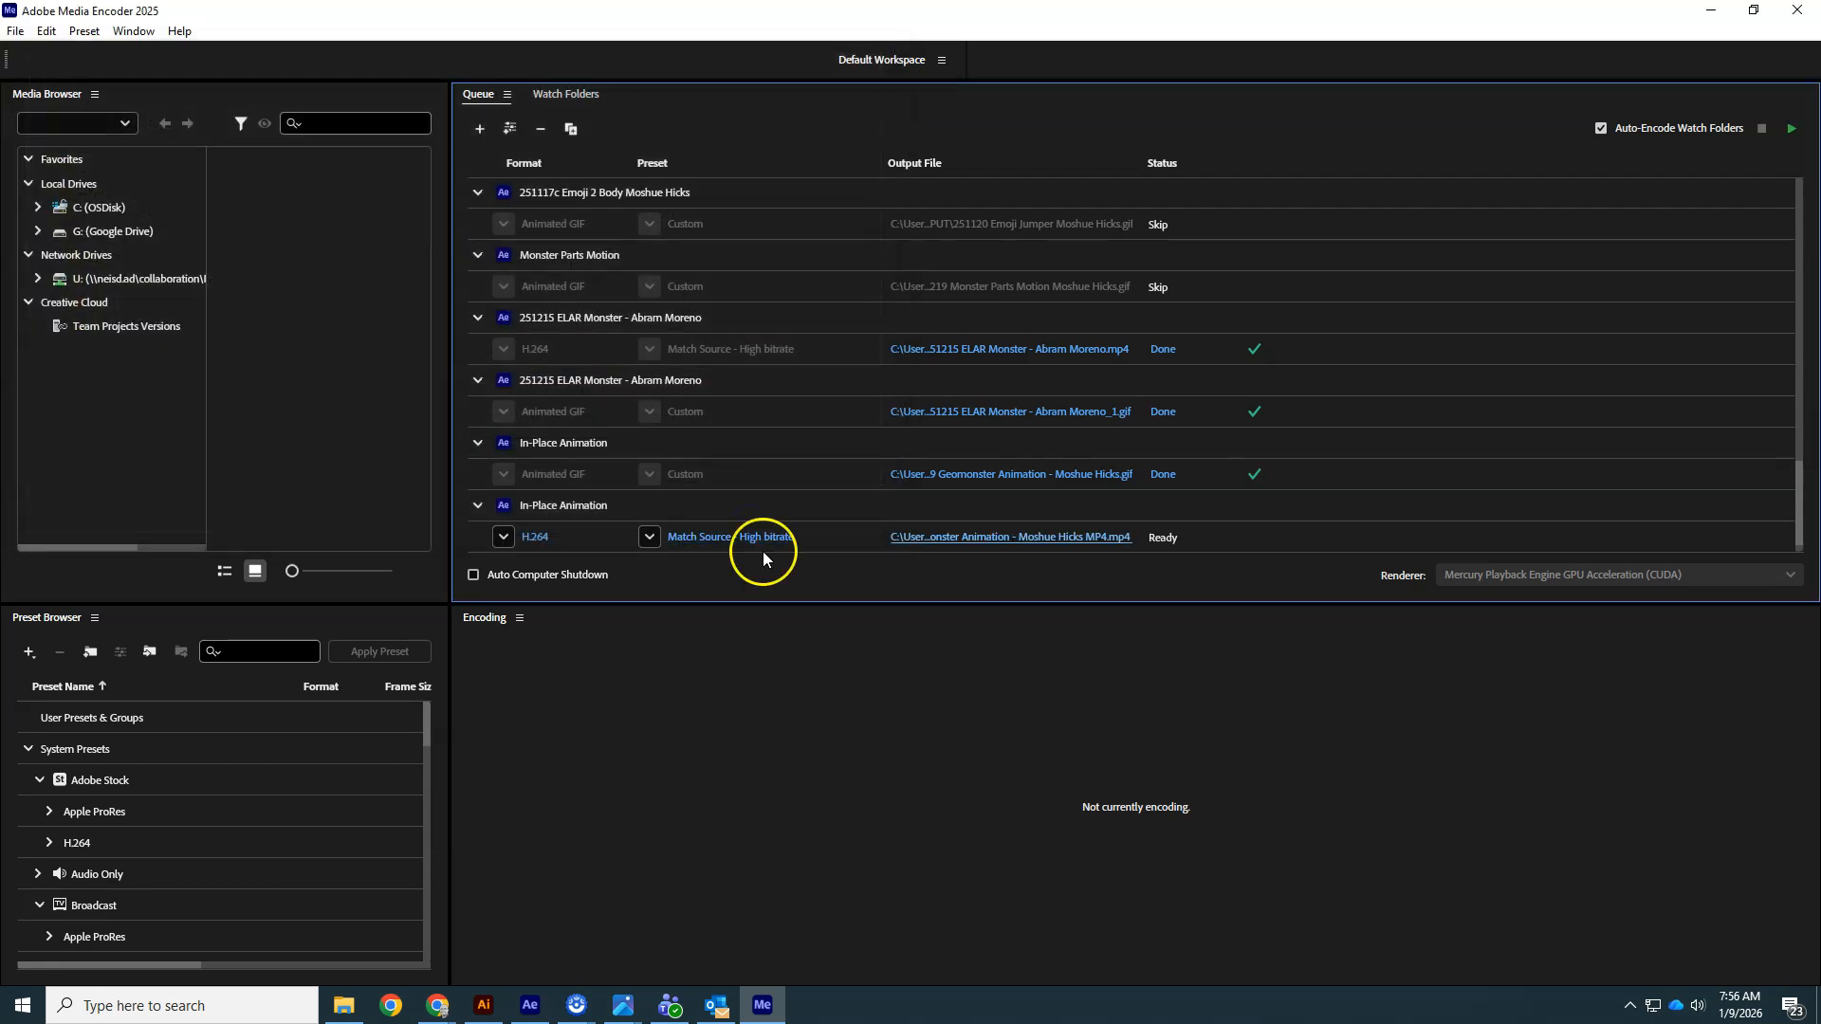
# - Start encoding the queue
pyautogui.click(1787, 133)
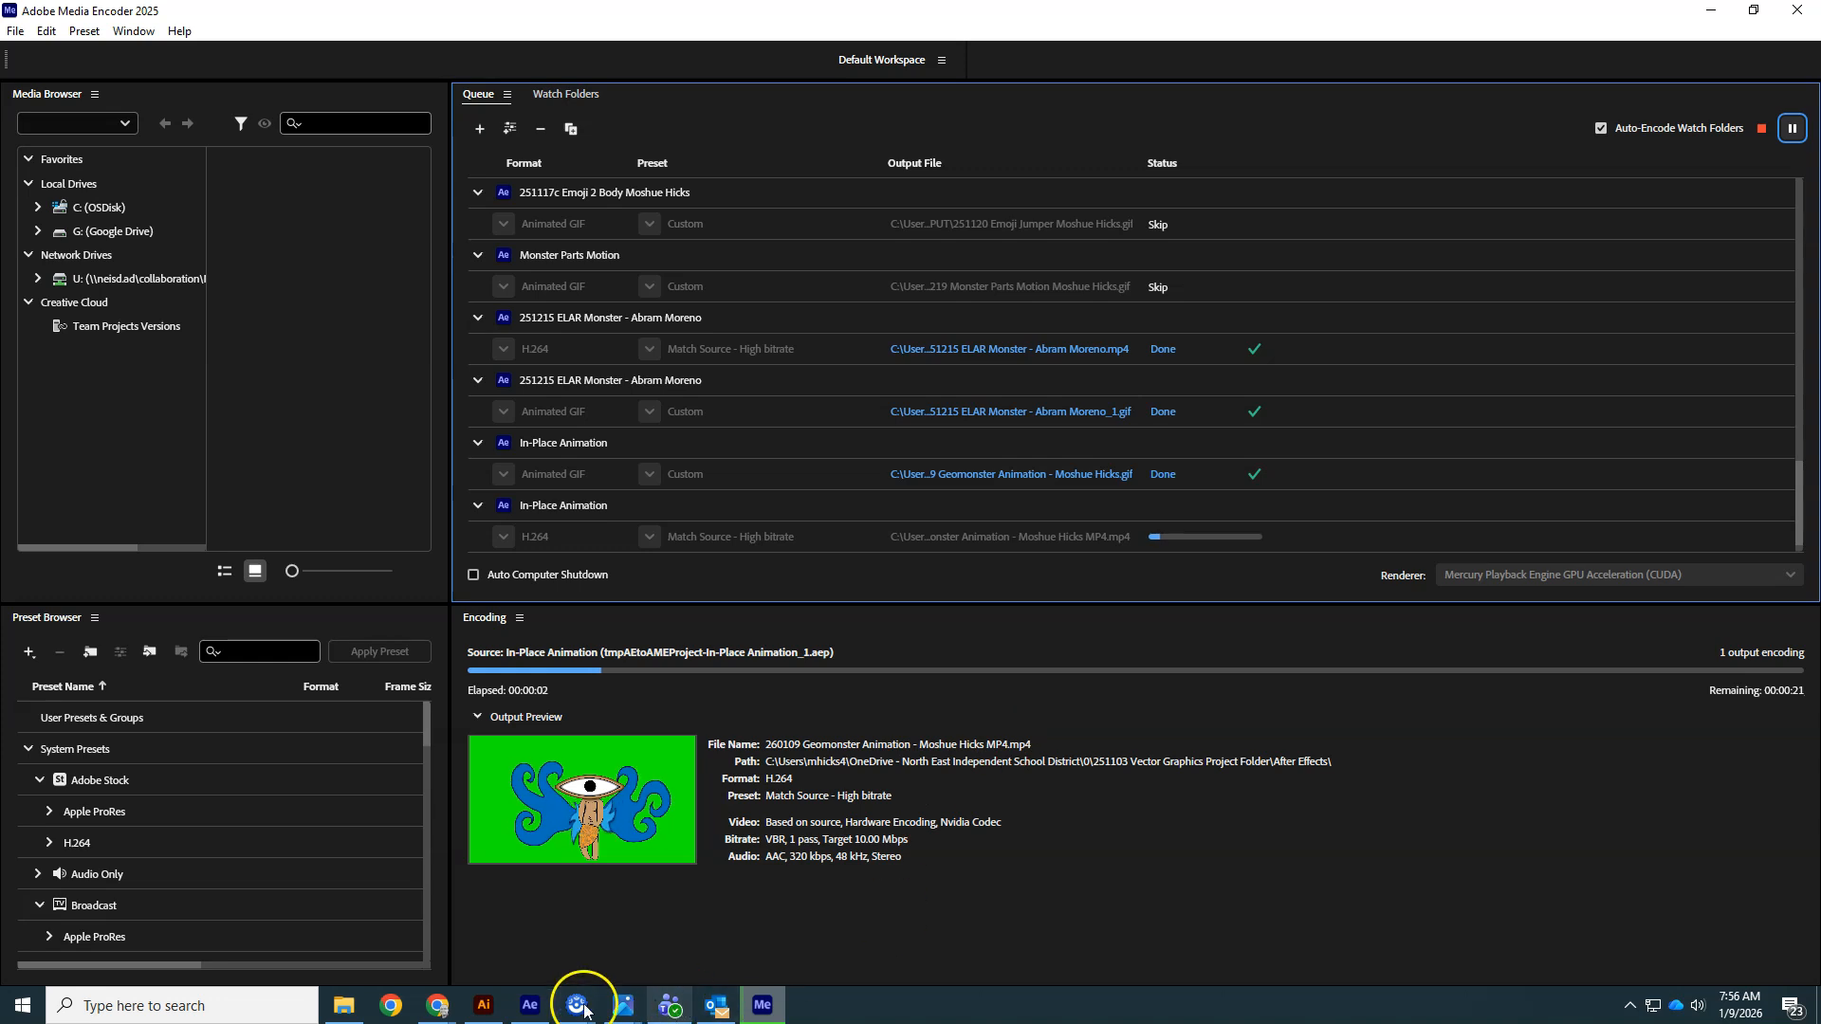
pyautogui.click(339, 1007)
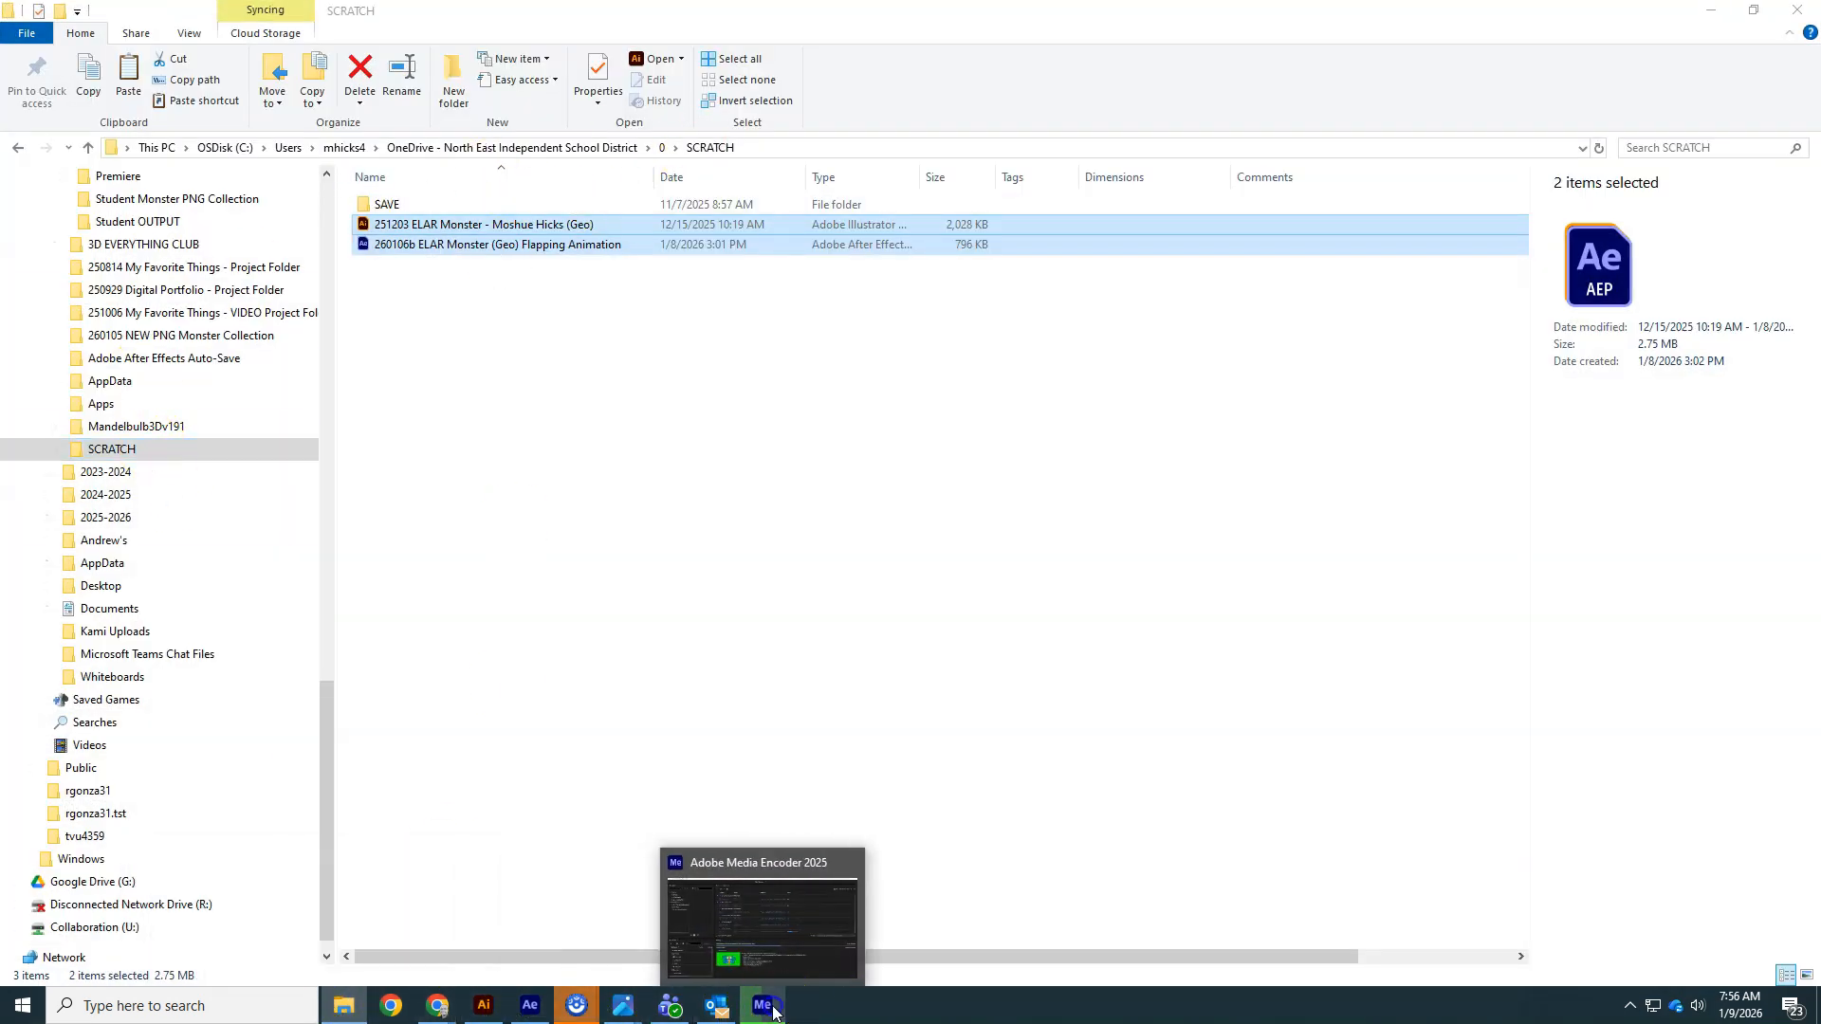
pyautogui.click(762, 1005)
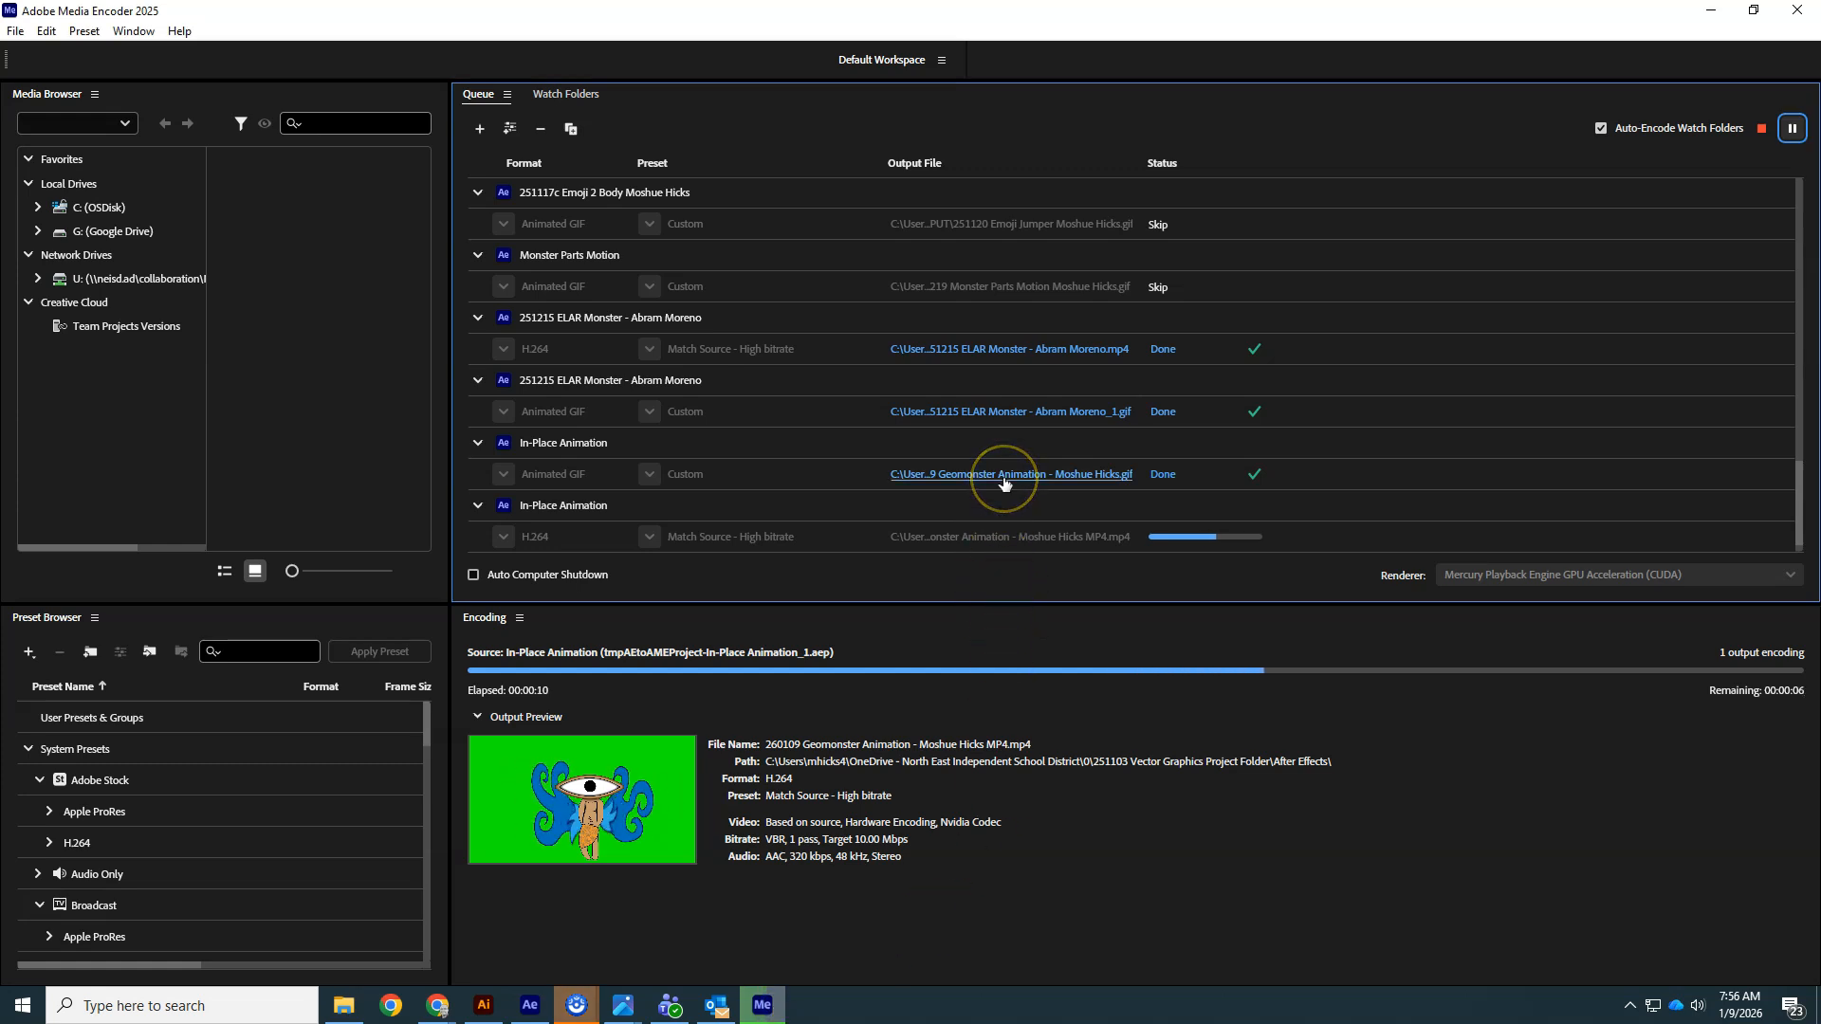
# - Open the exported GIF and MP4 files to review the results
pyautogui.click(1129, 475)
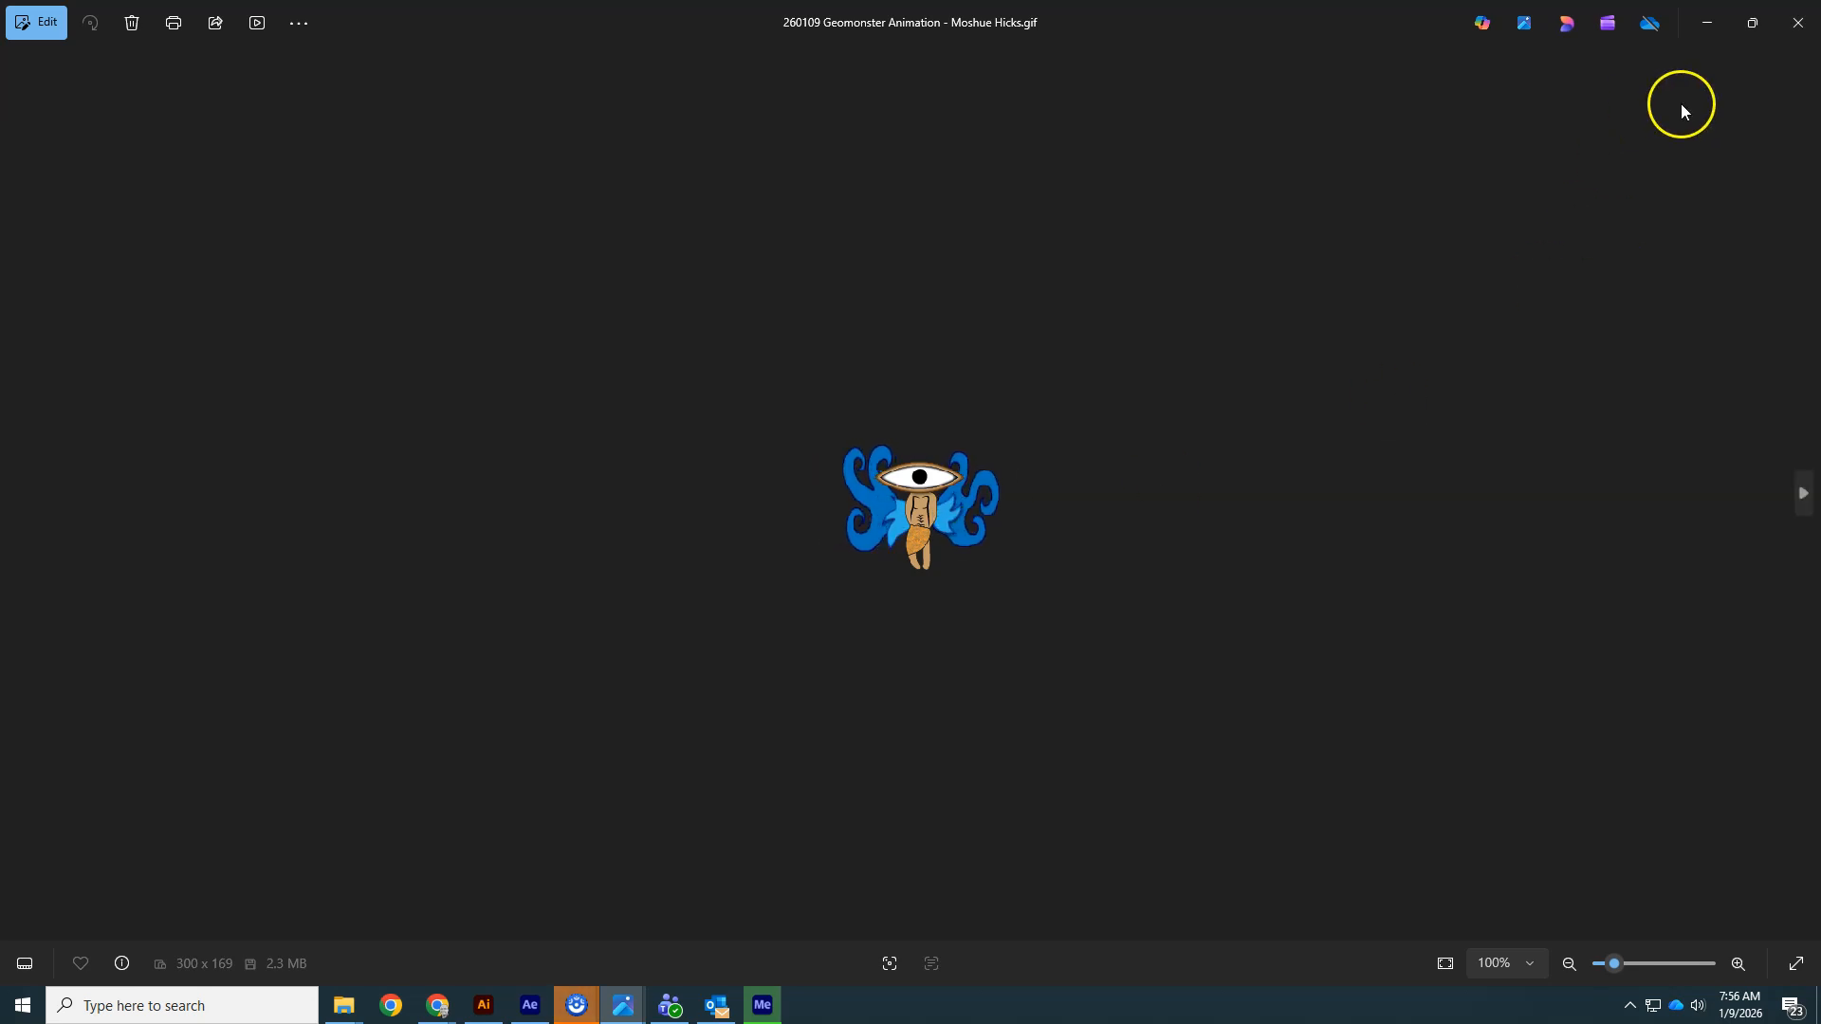
pyautogui.click(1707, 22)
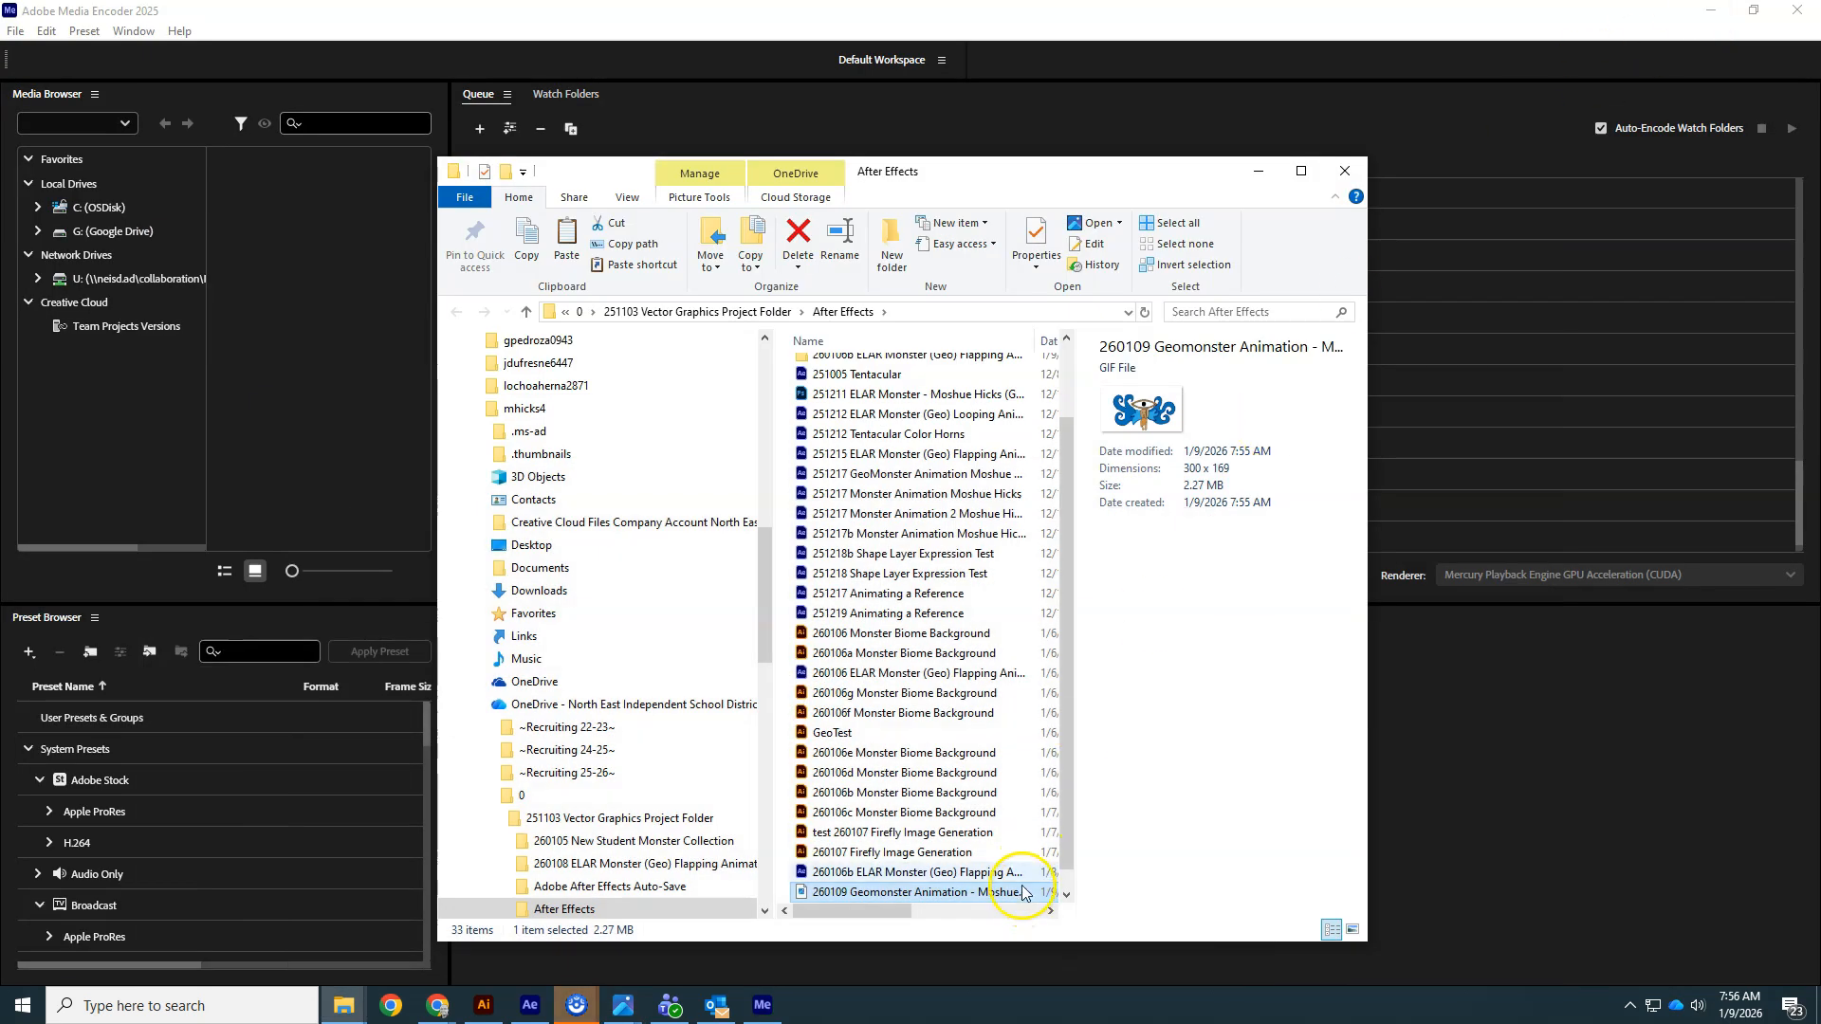
pyautogui.scroll(-1, 1022, 892)
pyautogui.doubleClick(834, 893)
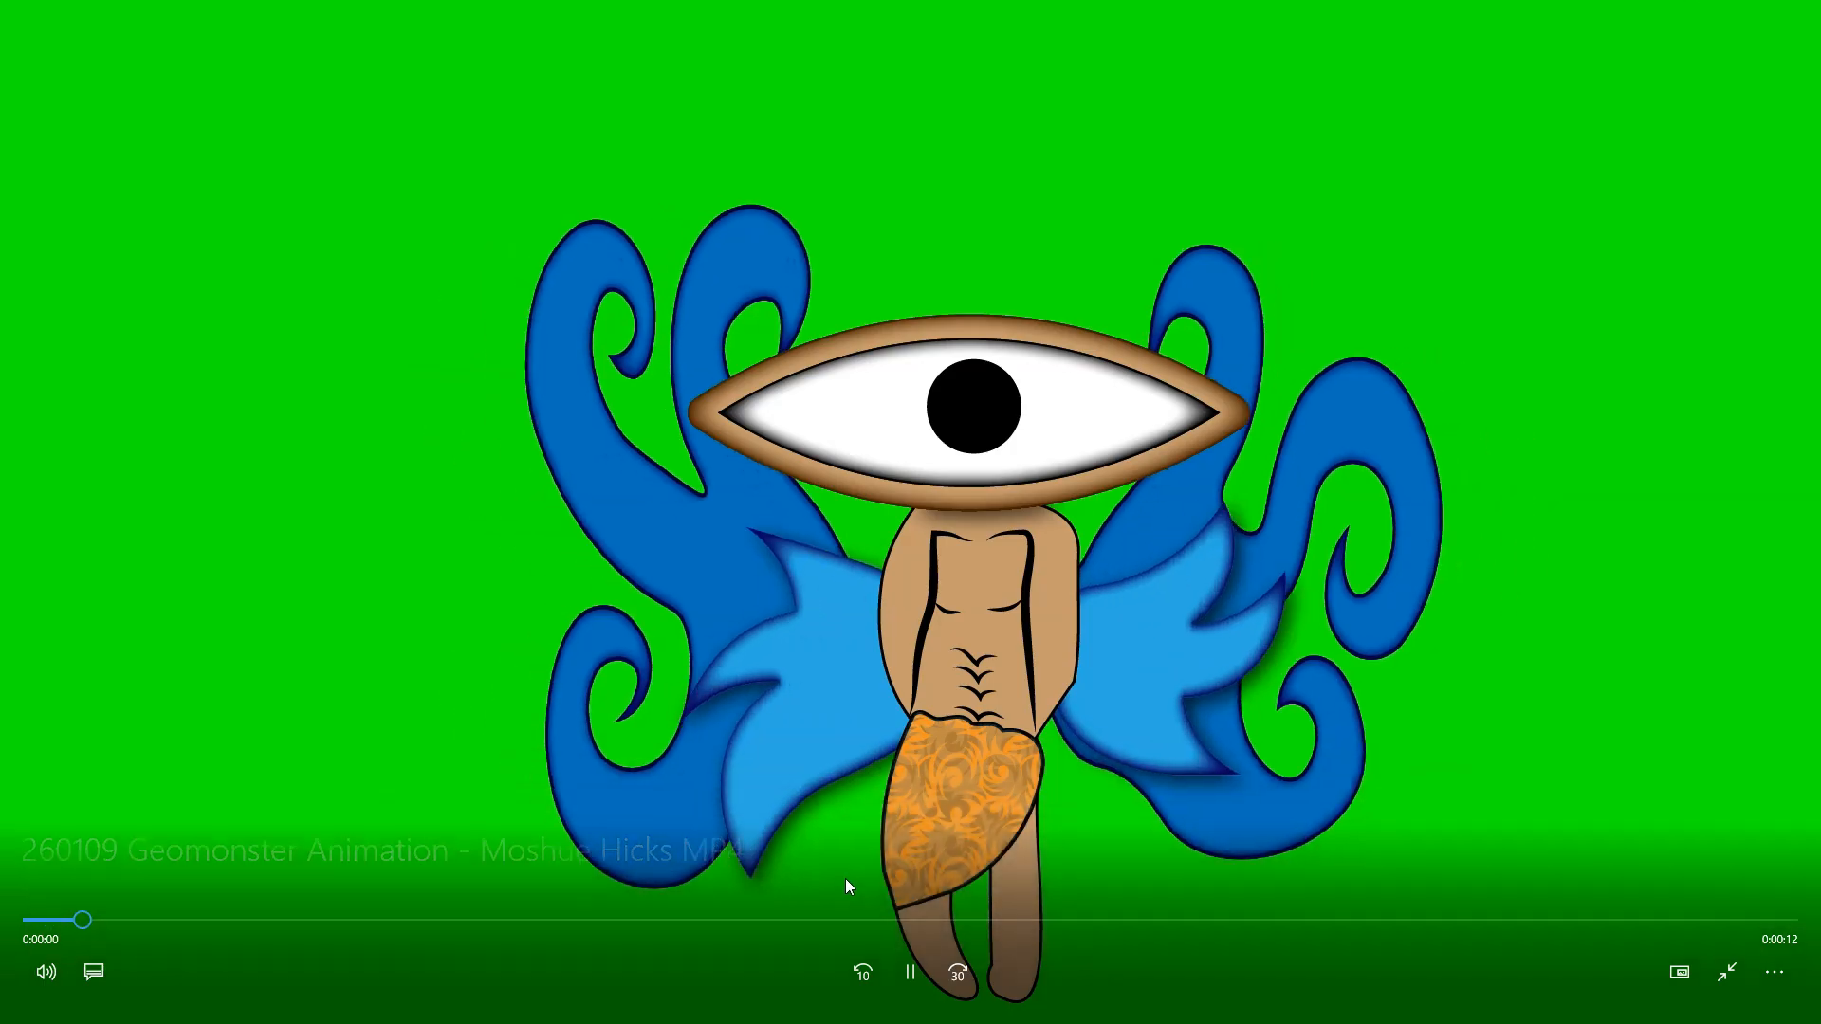